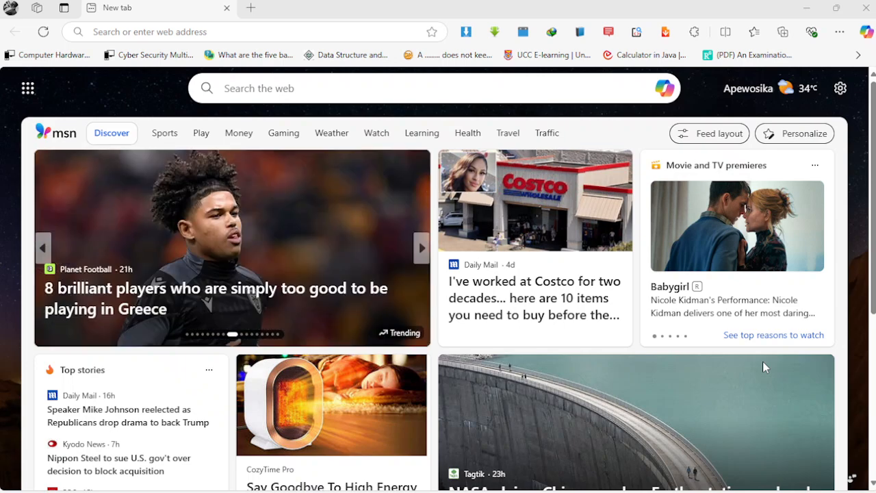
# Search Bing in Edge for 'google scholar' and open the Google Scholar site from the results.
pyautogui.moveTo(613, 491)
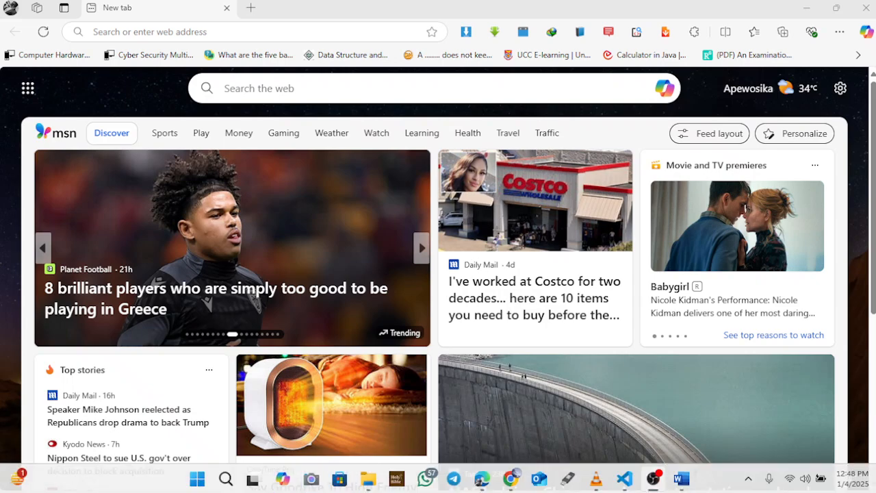
pyautogui.click(482, 479)
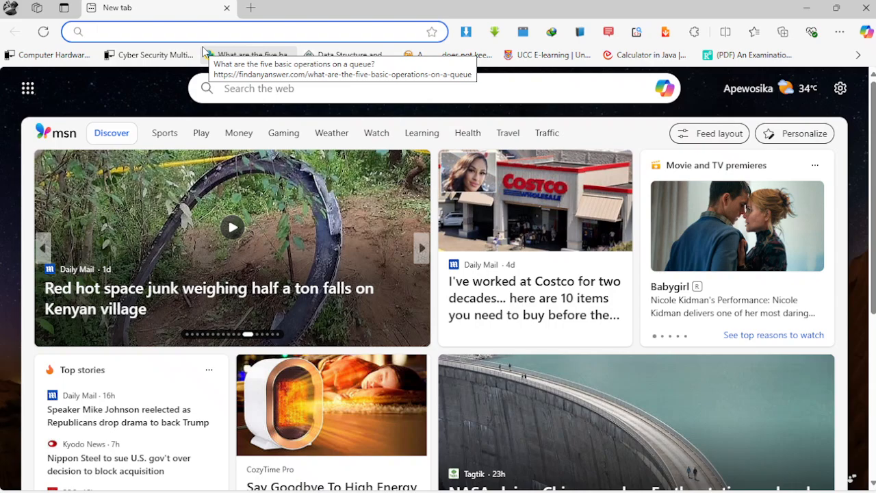
pyautogui.write('goo')
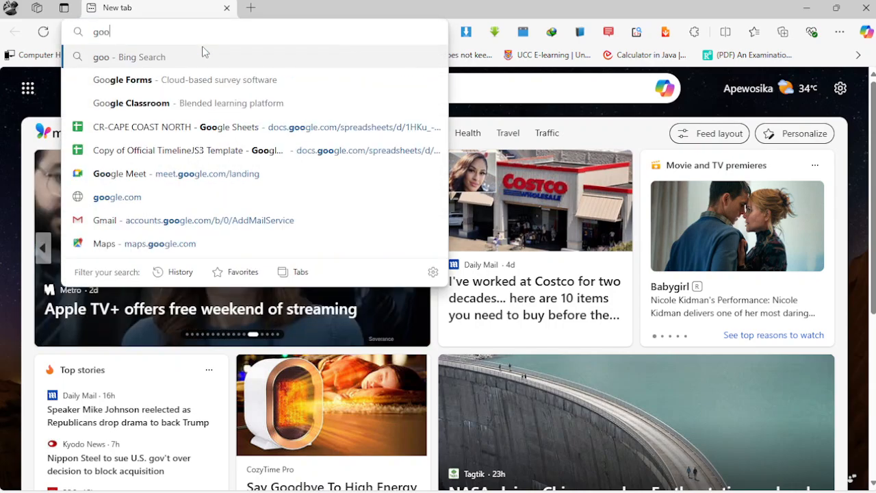
pyautogui.write('gle schi')
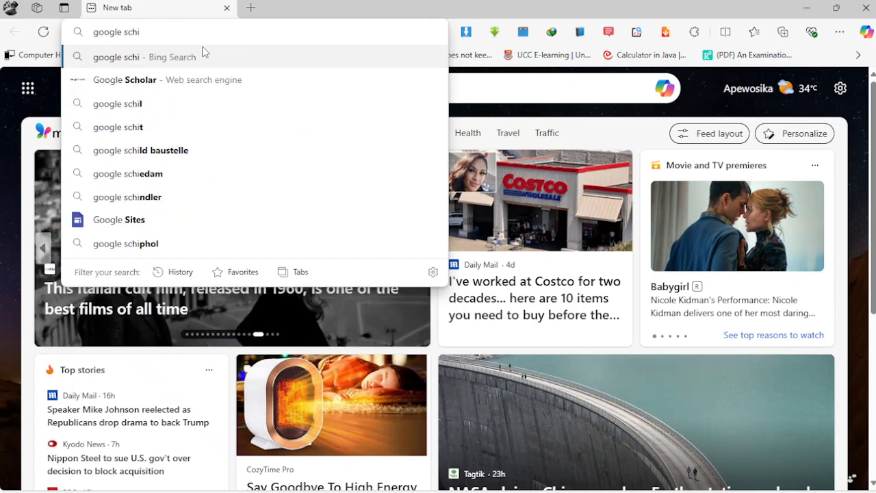
pyautogui.press('BackSpace')
pyautogui.write('ol')
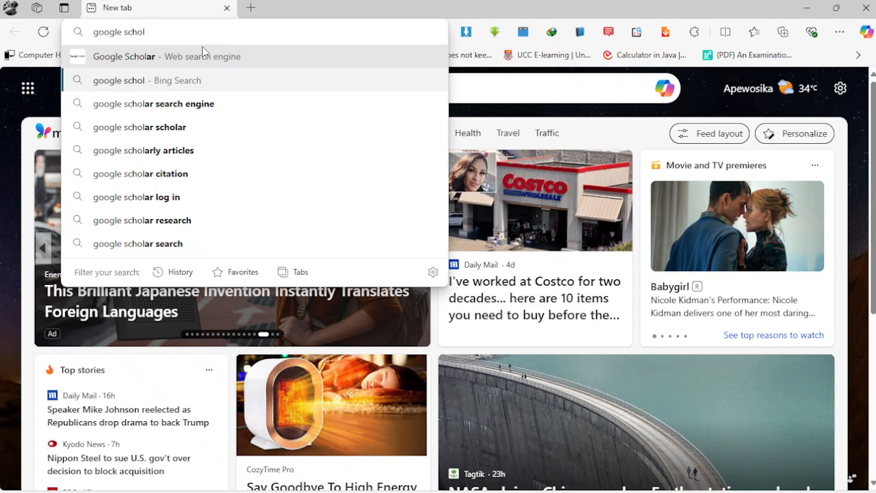
pyautogui.press('Return')
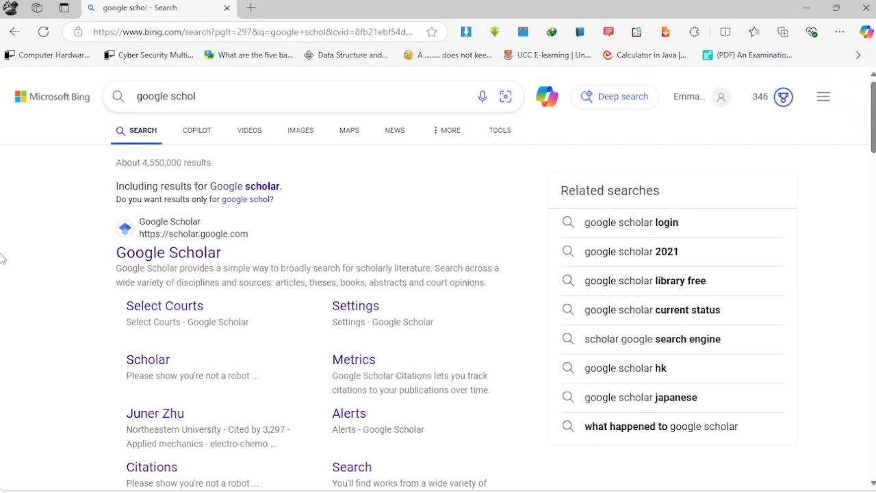
pyautogui.click(180, 254)
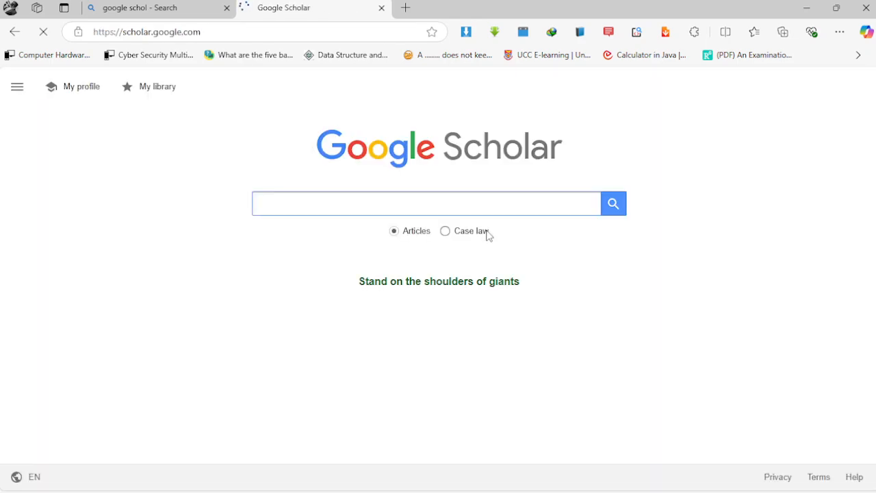
# Search Google Scholar for 'cresswell' using the suggestion and scroll through the results.
pyautogui.click(334, 198)
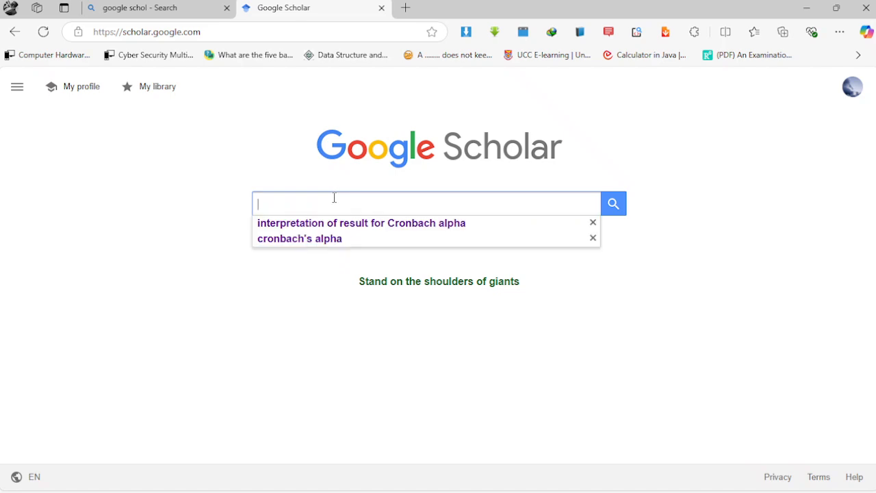
pyautogui.write('cresswe')
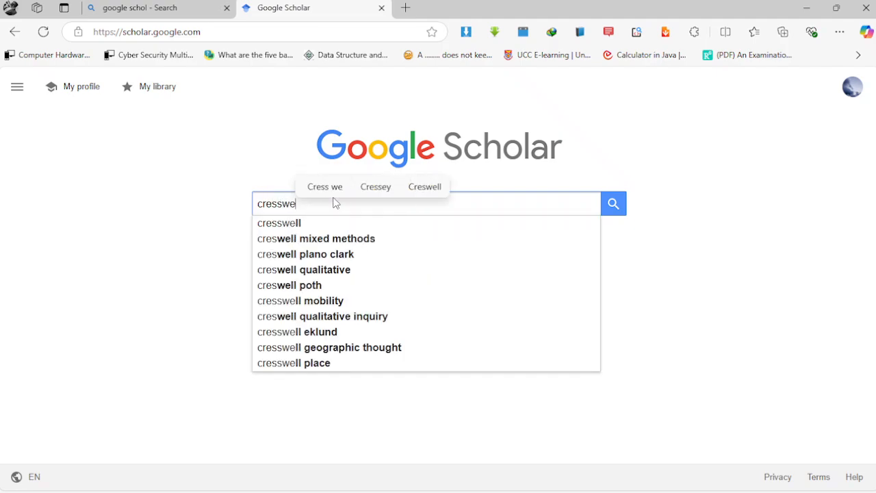
pyautogui.press('Down')
pyautogui.press('Return')
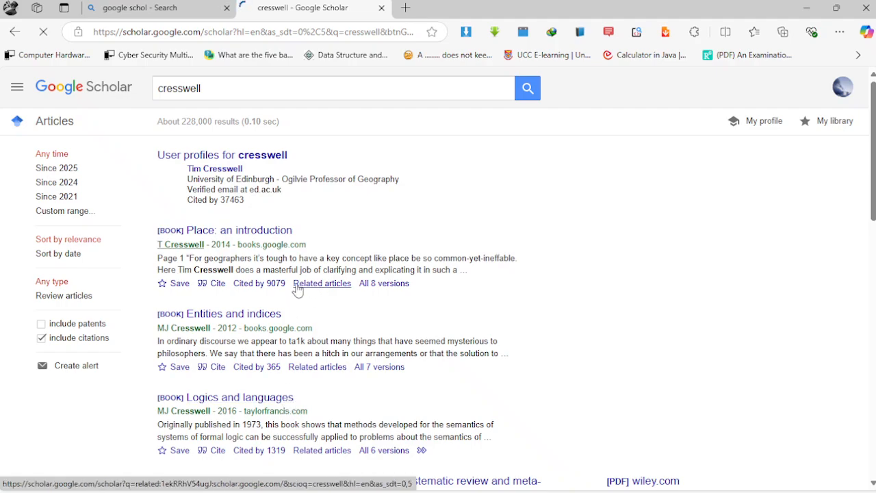
pyautogui.scroll(-2, 298, 290)
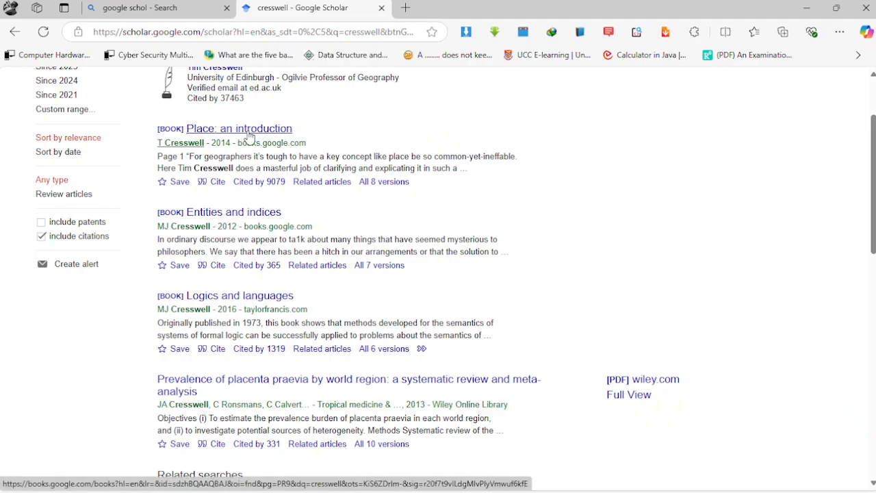
# Download the EndNote citation for 'Place: an introduction' via its Cite link.
pyautogui.click(214, 185)
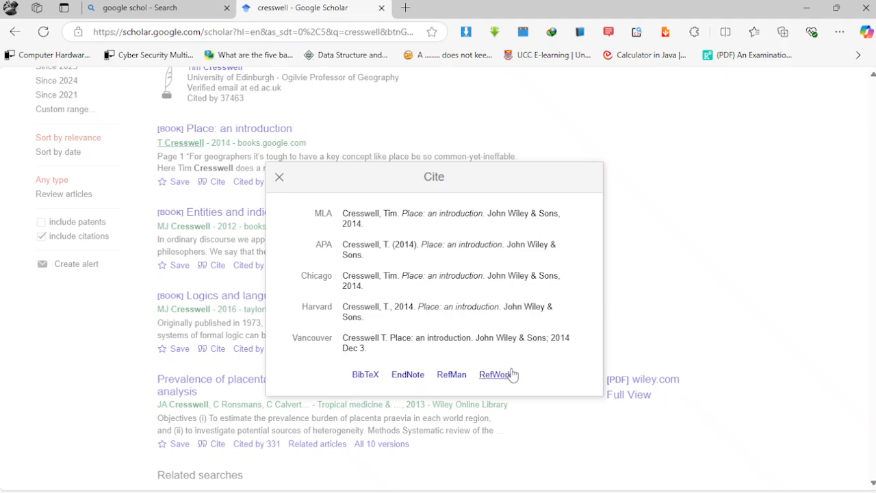
pyautogui.click(401, 377)
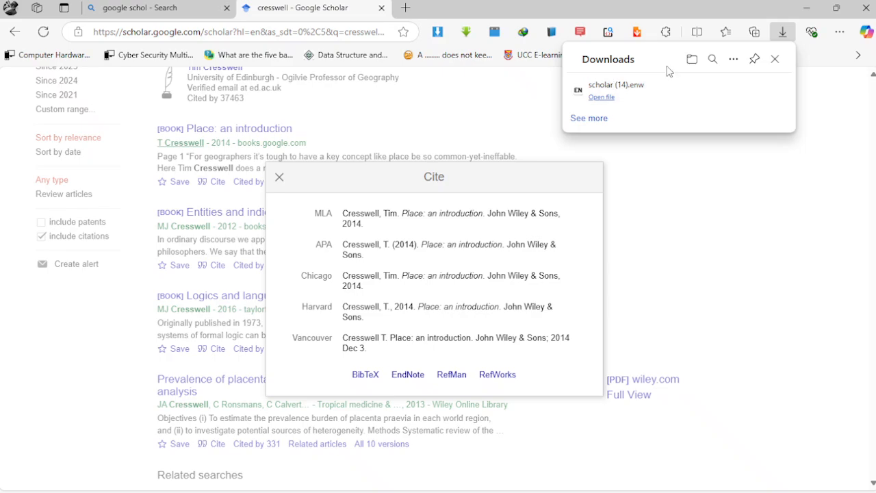
# Select scholar (14) in Downloads, then switch to the Explorer window for The document folder.
pyautogui.click(691, 59)
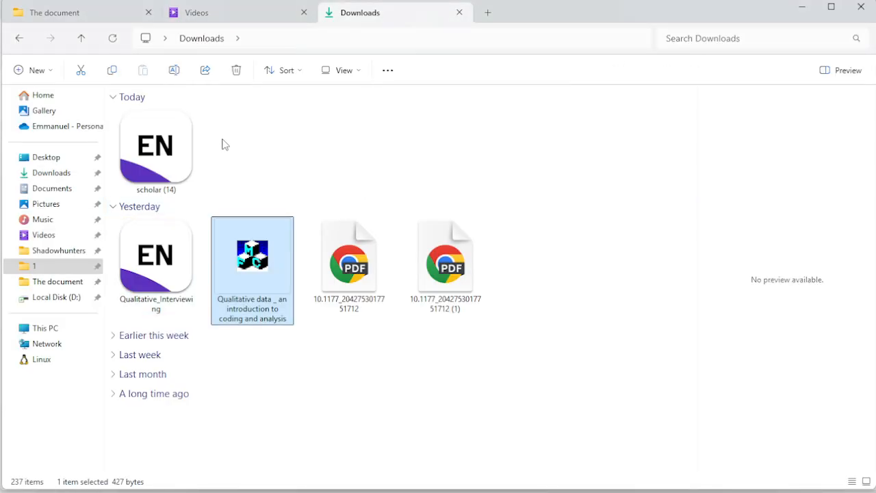
pyautogui.click(160, 152)
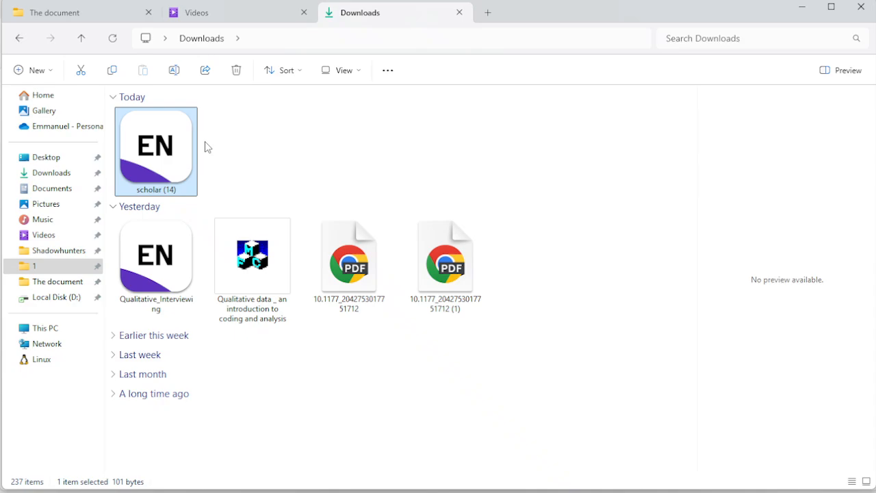
pyautogui.moveTo(465, 491)
pyautogui.moveTo(375, 482)
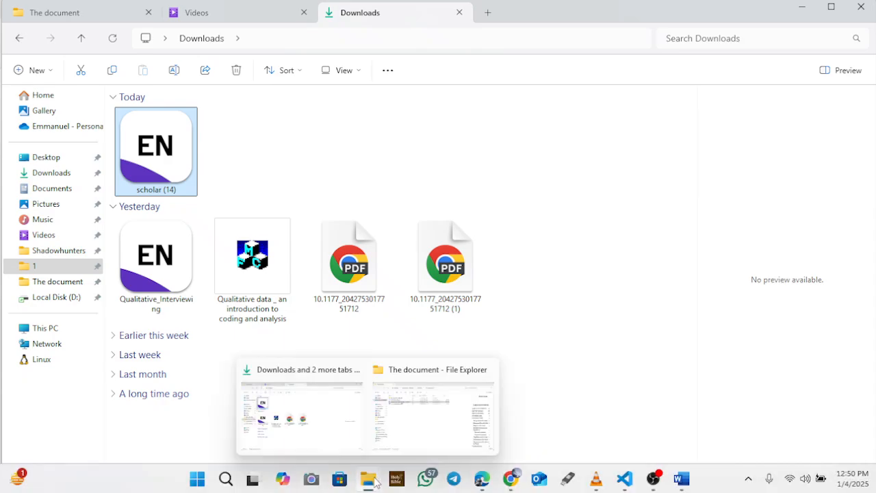
pyautogui.click(404, 411)
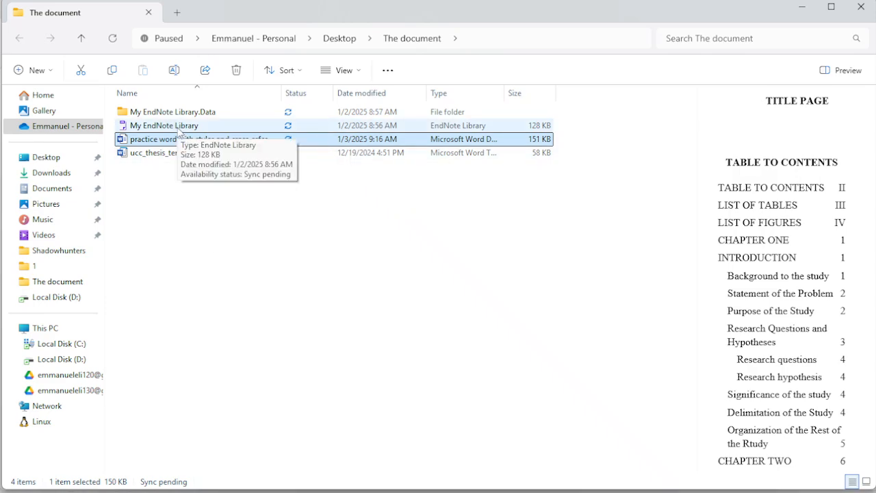
# Open My EndNote Library from Explorer and ignore the Cite While You Write announcement.
pyautogui.click(180, 131)
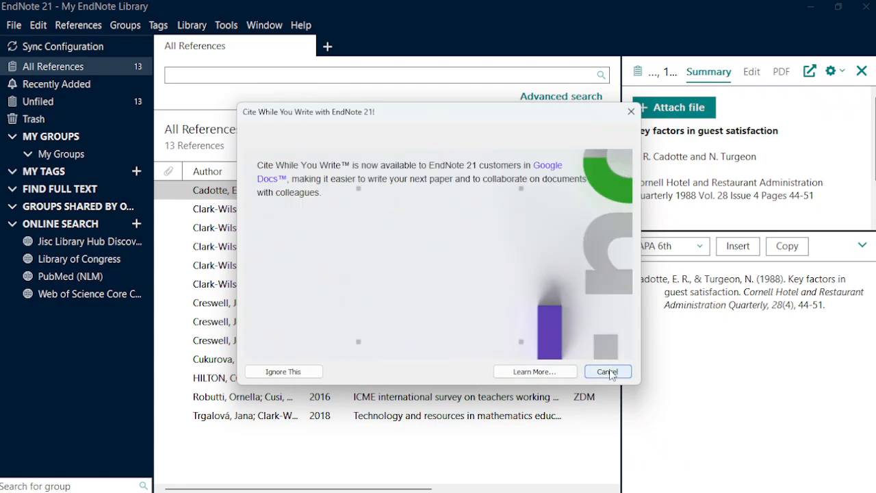
pyautogui.click(262, 372)
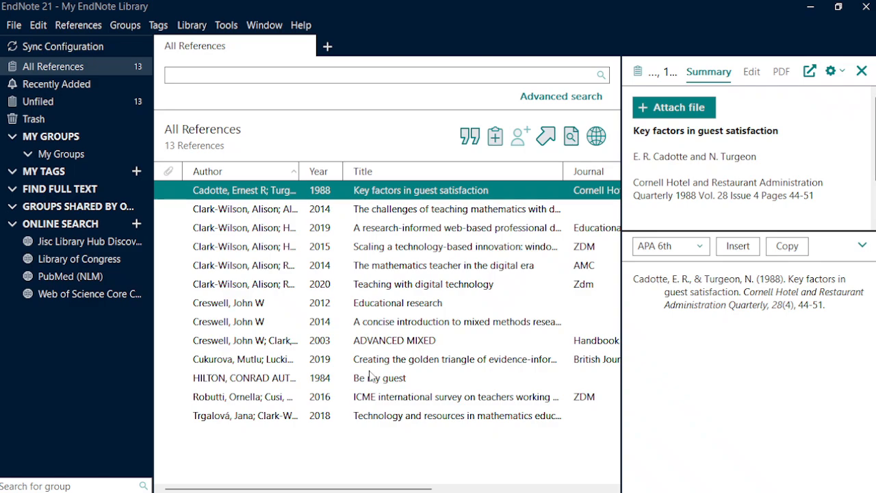
# Return to the Downloads window and import scholar (14).enw into EndNote.
pyautogui.moveTo(687, 484)
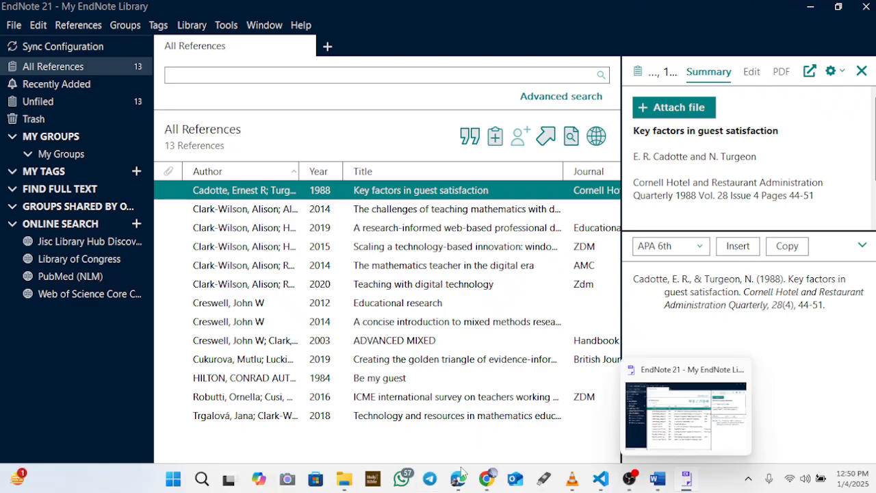
pyautogui.moveTo(344, 484)
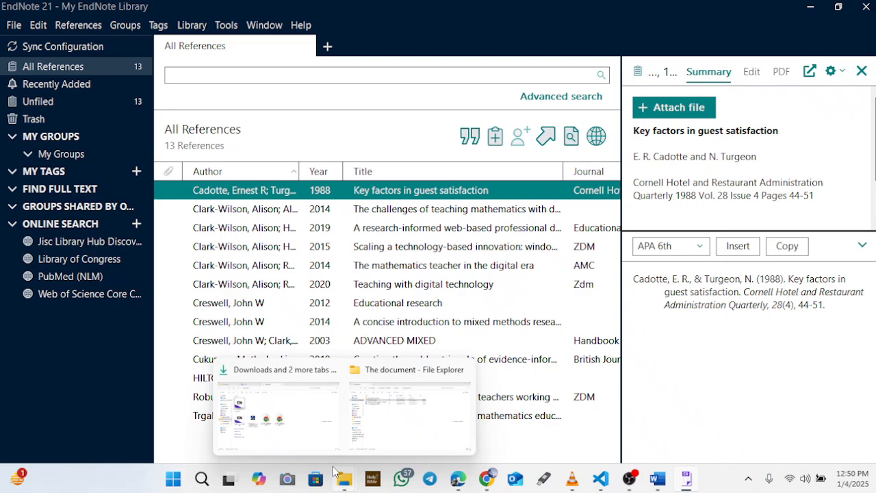
pyautogui.click(298, 439)
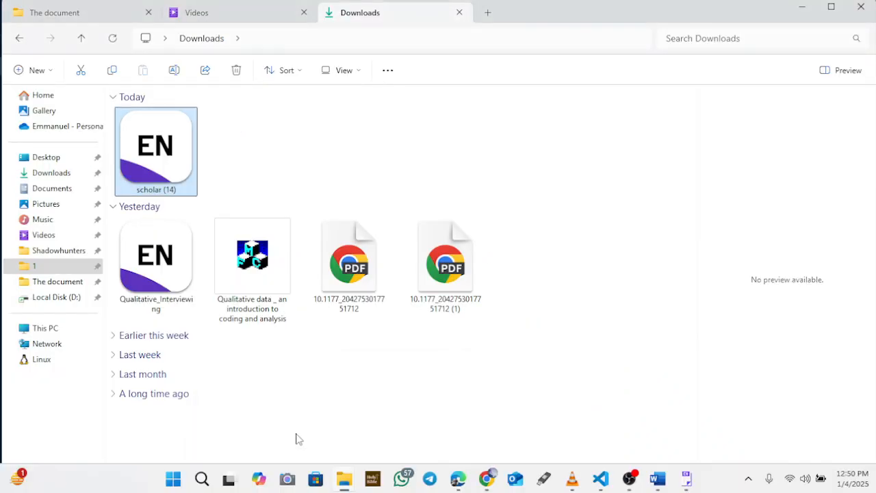
pyautogui.doubleClick(167, 152)
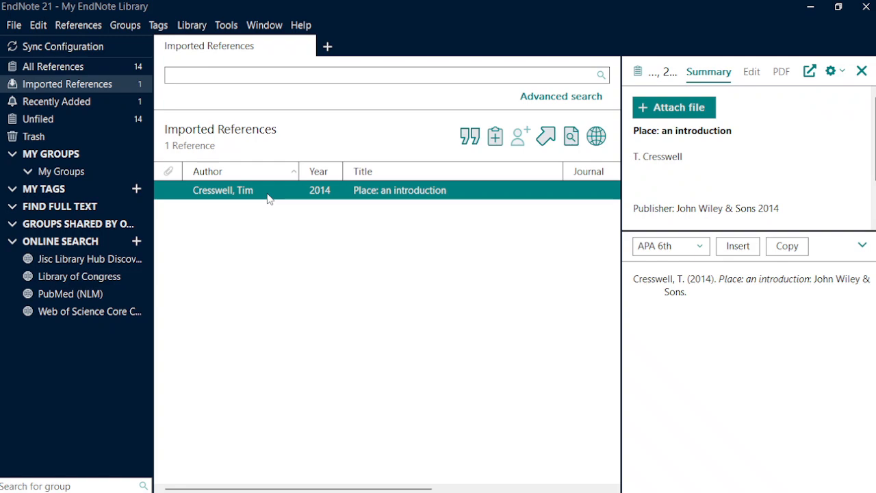
# Import the Qualitative_Interviewing .ris file from the Downloads folder into EndNote.
pyautogui.moveTo(485, 491)
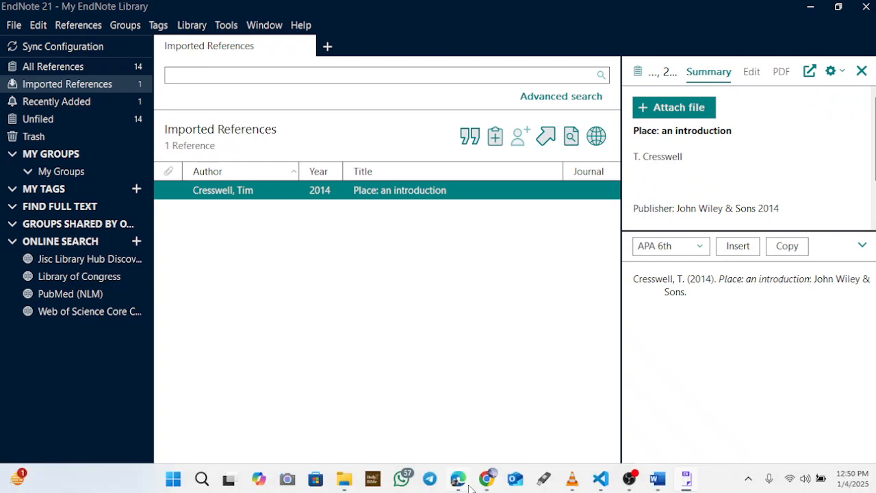
pyautogui.click(345, 484)
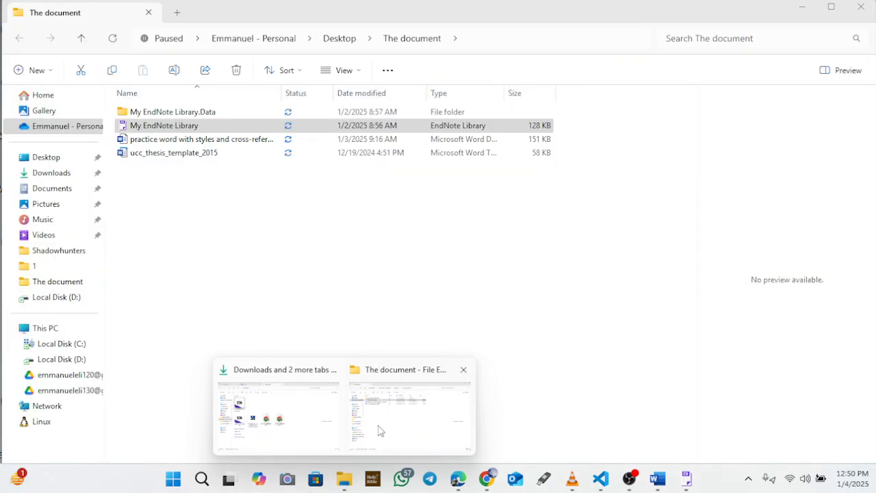
pyautogui.click(381, 432)
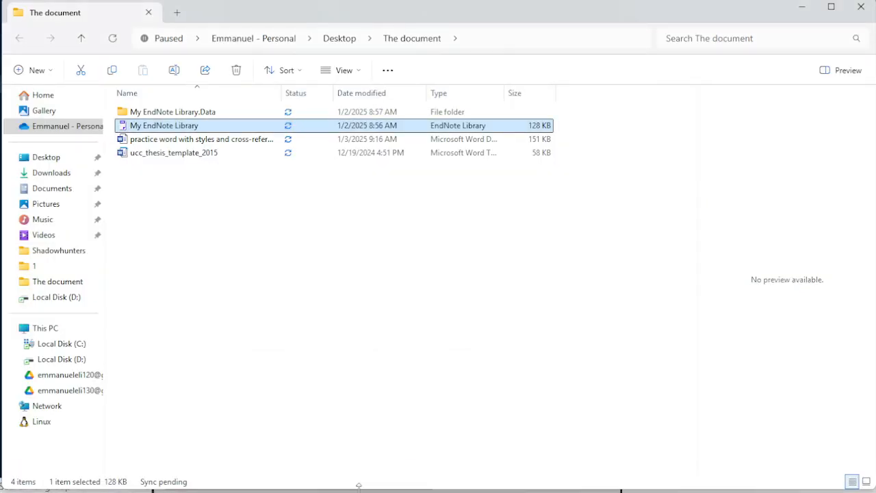
pyautogui.click(287, 450)
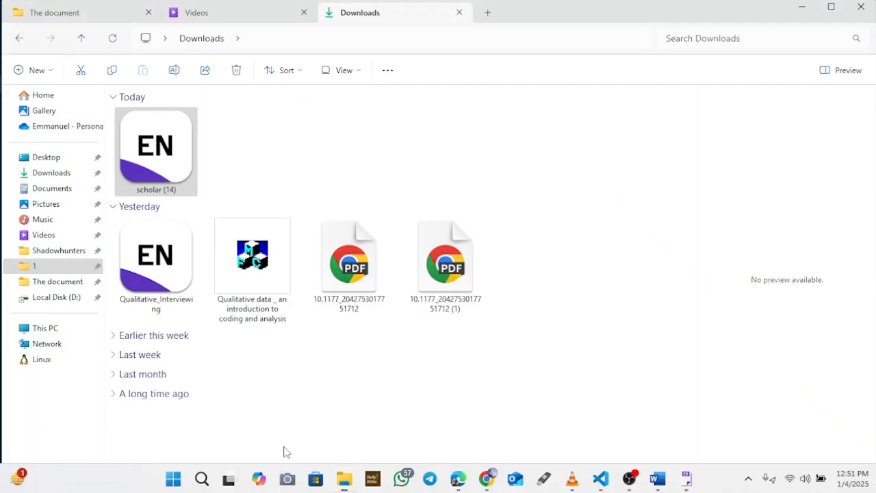
pyautogui.doubleClick(151, 273)
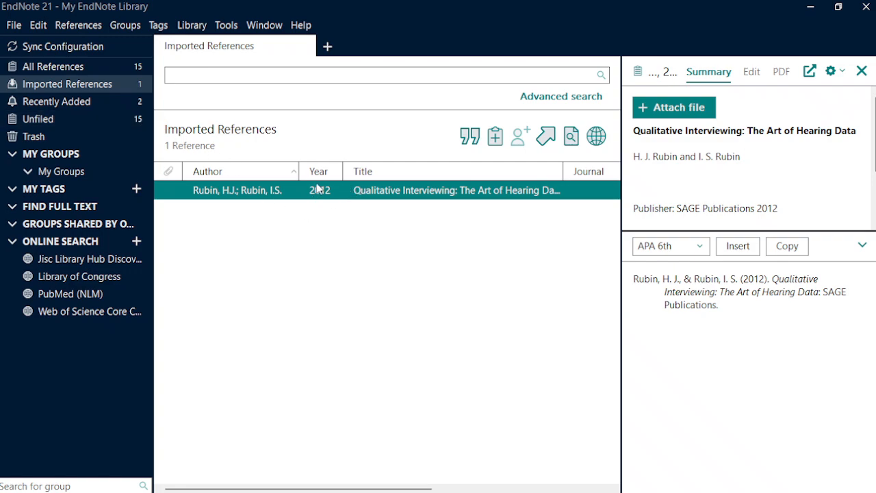
# Check EndNote's Recently Added group, then go back to the Downloads window.
pyautogui.click(69, 107)
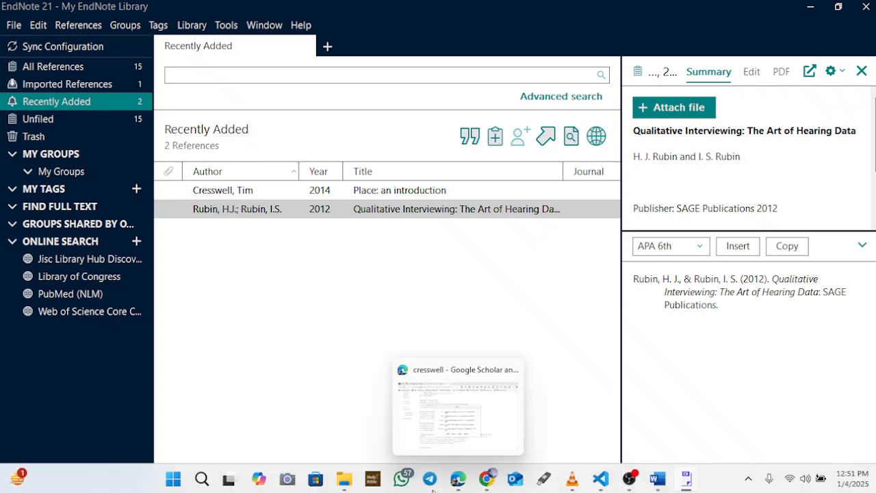
pyautogui.moveTo(348, 481)
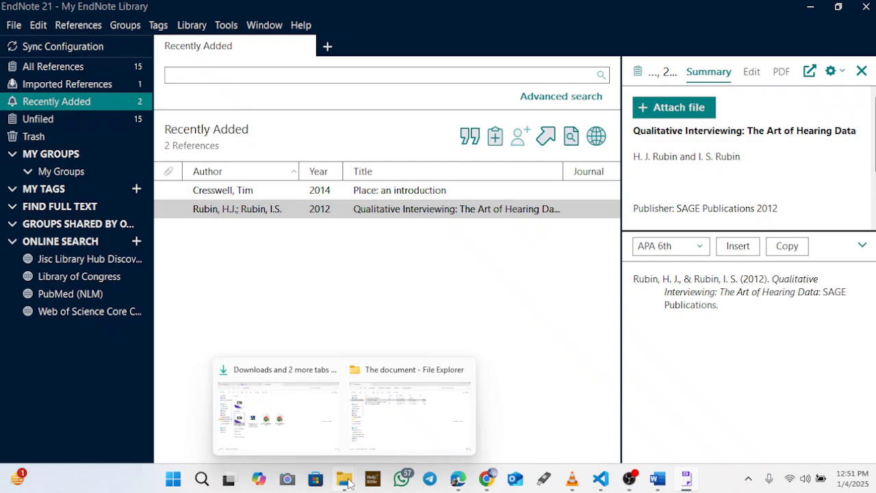
pyautogui.click(289, 430)
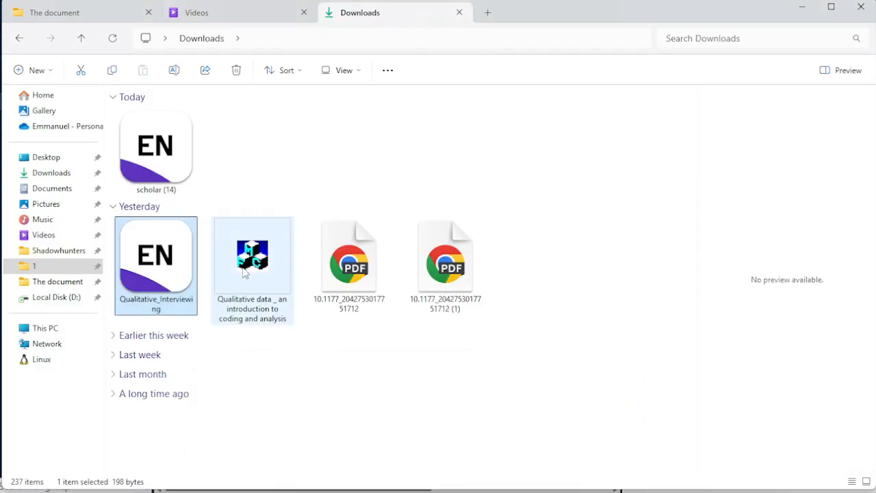
# Import the 'Qualitative data _ an introduction to coding and analysis' file and return to EndNote.
pyautogui.doubleClick(245, 273)
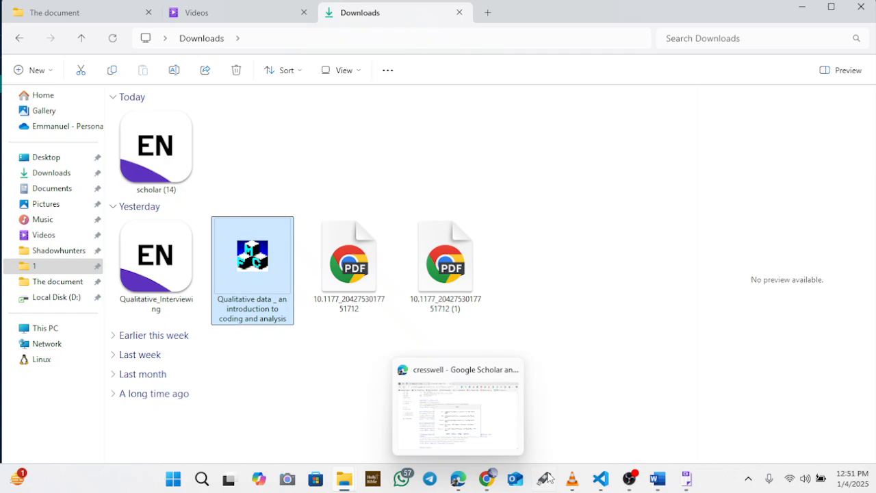
pyautogui.click(686, 478)
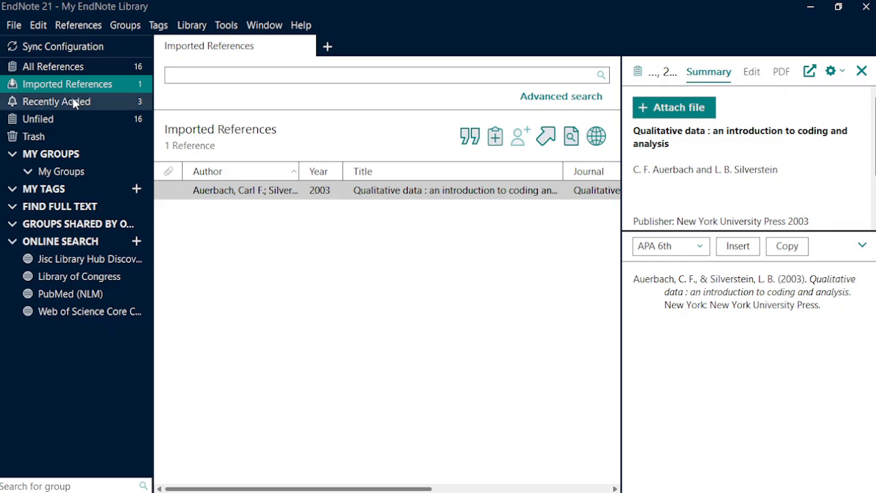
# Check the 3 Recently Added references, then browse all 16 references in All References.
pyautogui.click(97, 101)
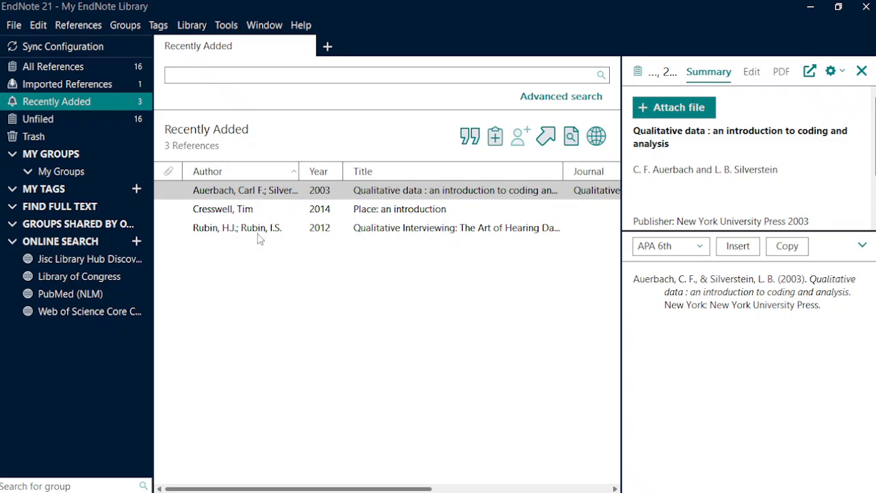
pyautogui.click(72, 69)
pyautogui.hscroll(3, 338, 336)
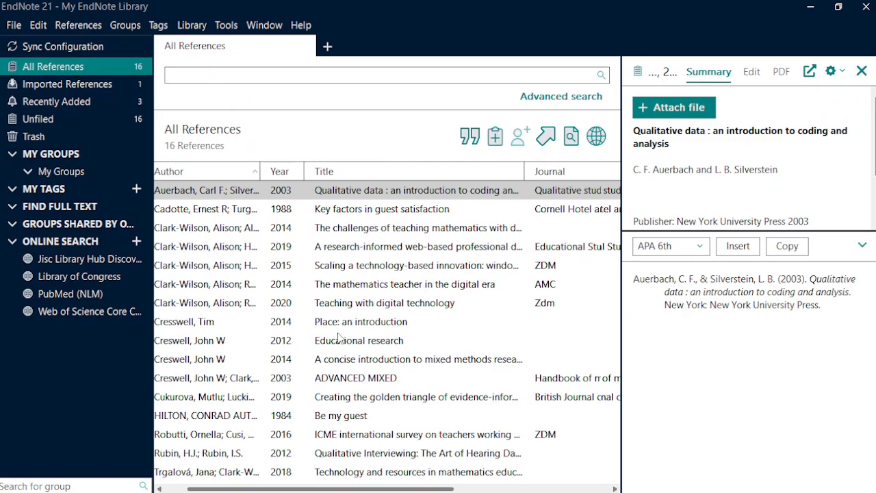
pyautogui.hscroll(-3, 337, 337)
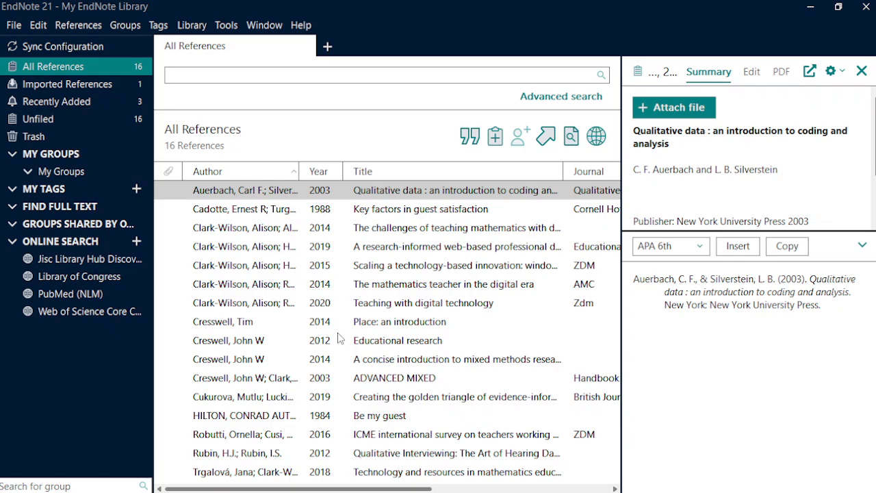
pyautogui.hscroll(1, 337, 336)
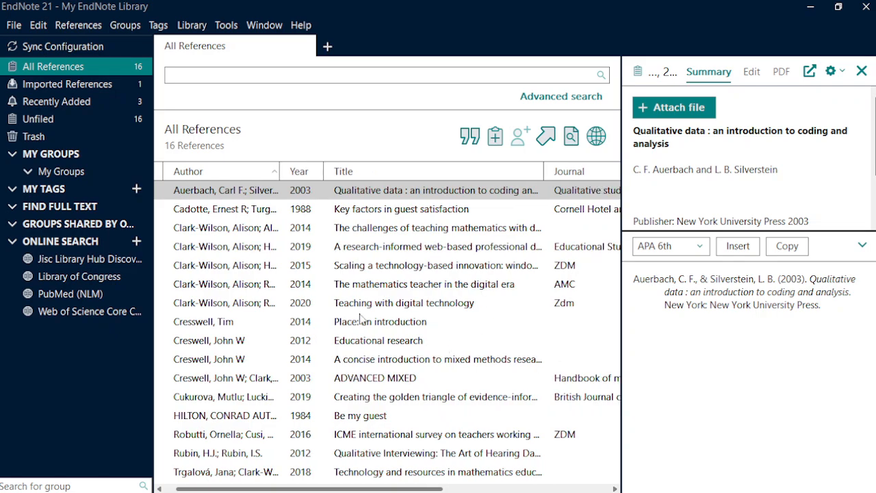
pyautogui.hscroll(3, 339, 257)
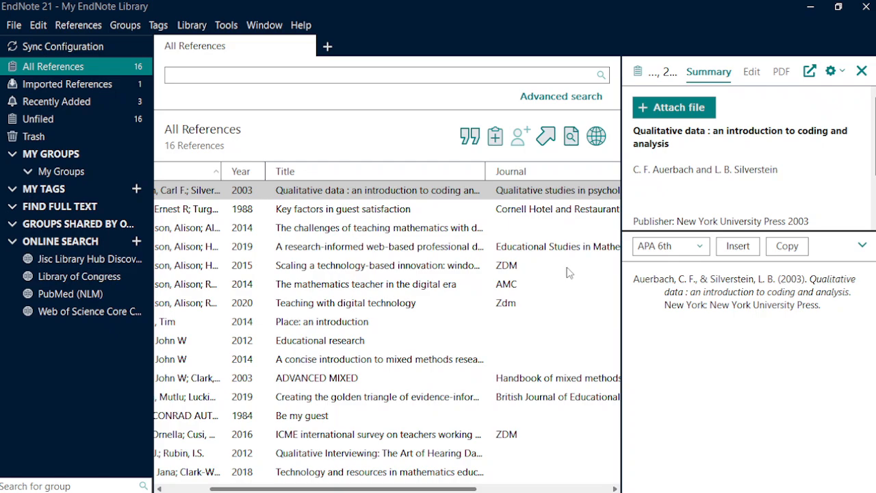
pyautogui.hscroll(-4, 568, 270)
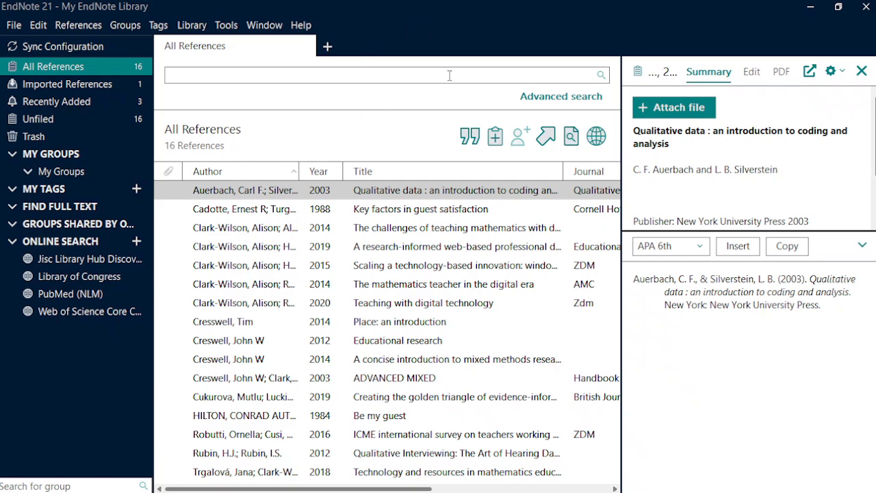
# Start a new reference, keeping its type as Journal Article.
pyautogui.click(497, 145)
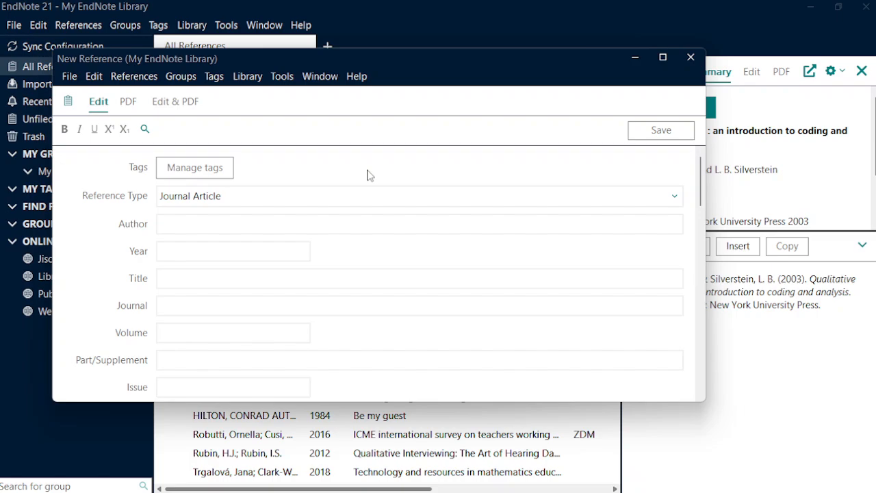
pyautogui.click(228, 197)
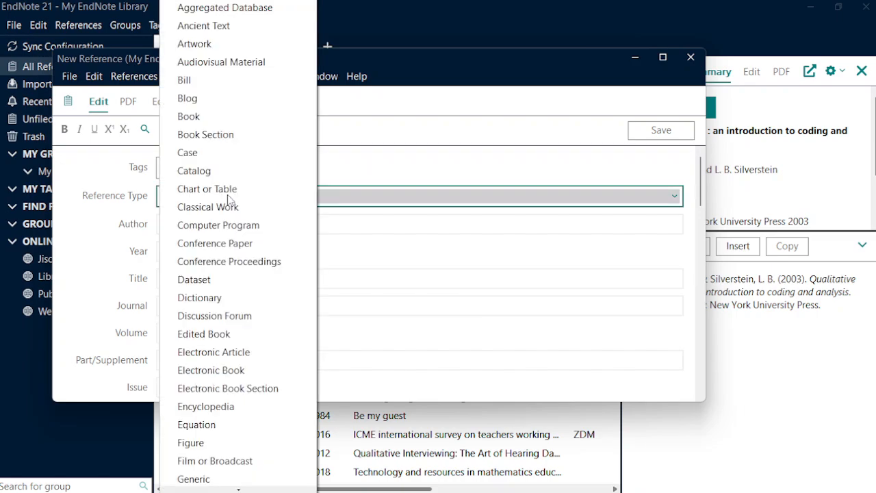
pyautogui.click(411, 201)
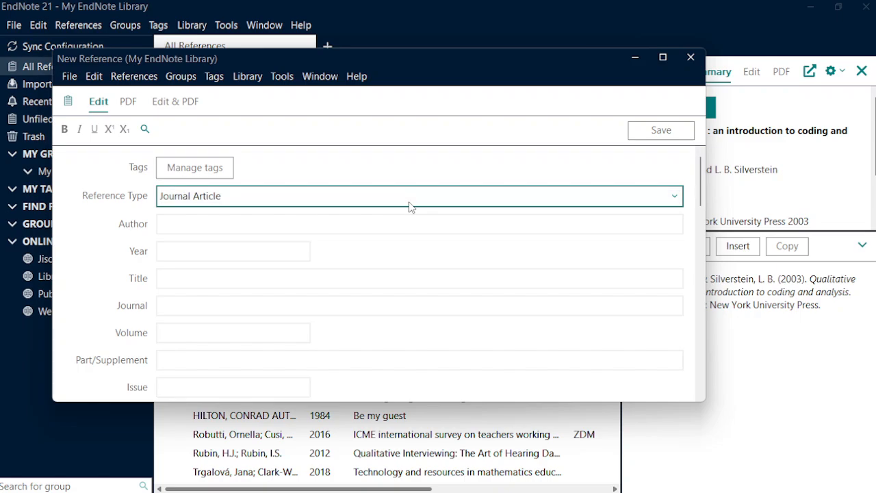
pyautogui.click(411, 206)
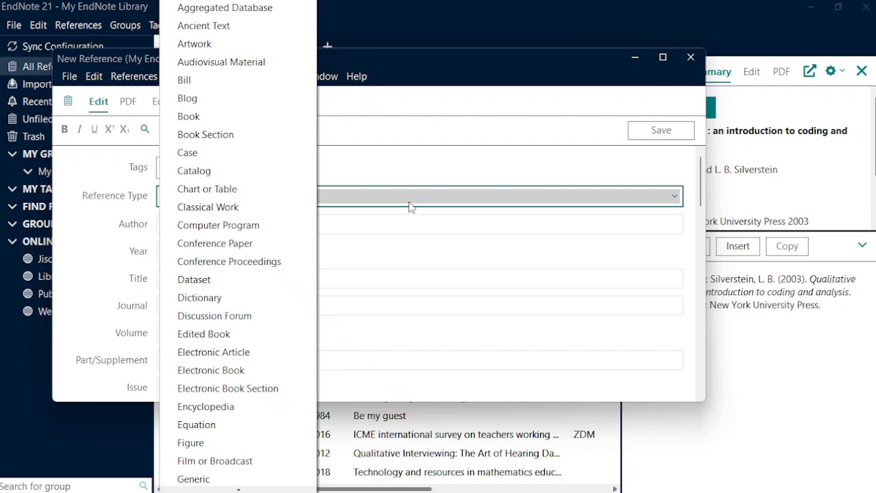
pyautogui.click(411, 207)
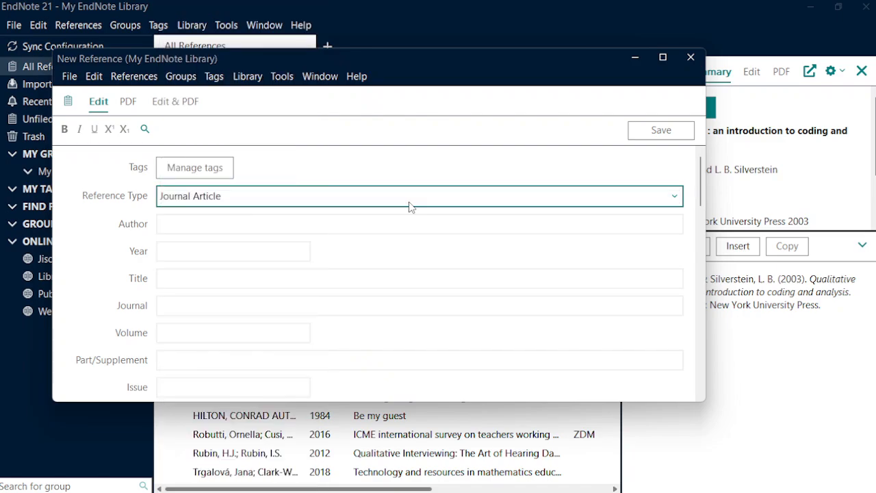
# Enter an author, the year 2024 and the title 'Who knows Him'.
pyautogui.click(195, 224)
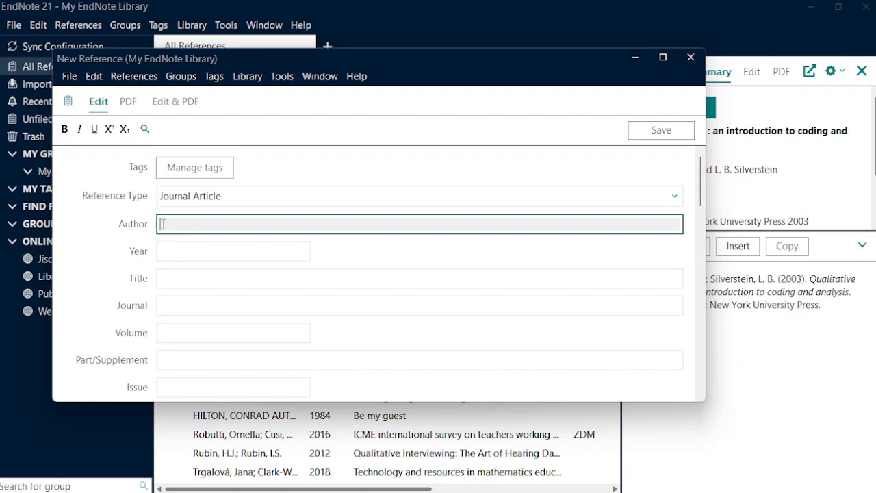
pyautogui.write('Eli Jones')
pyautogui.click(183, 249)
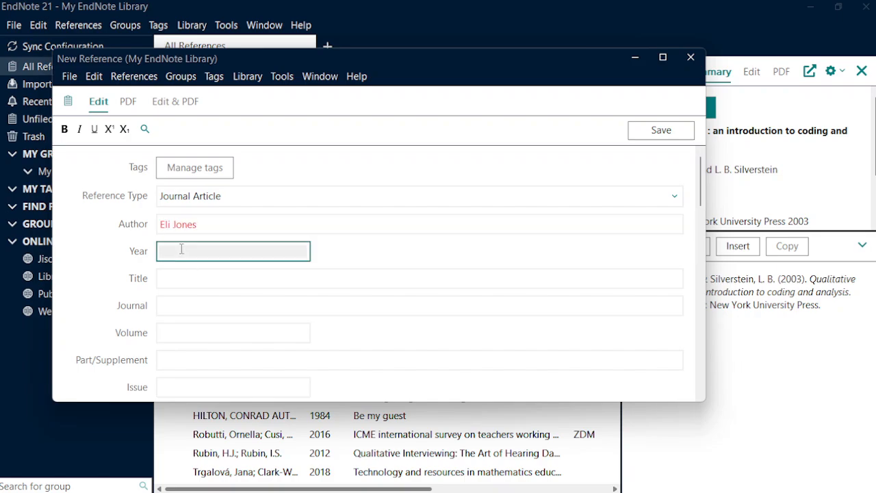
pyautogui.write('2024')
pyautogui.click(187, 283)
pyautogui.write('W')
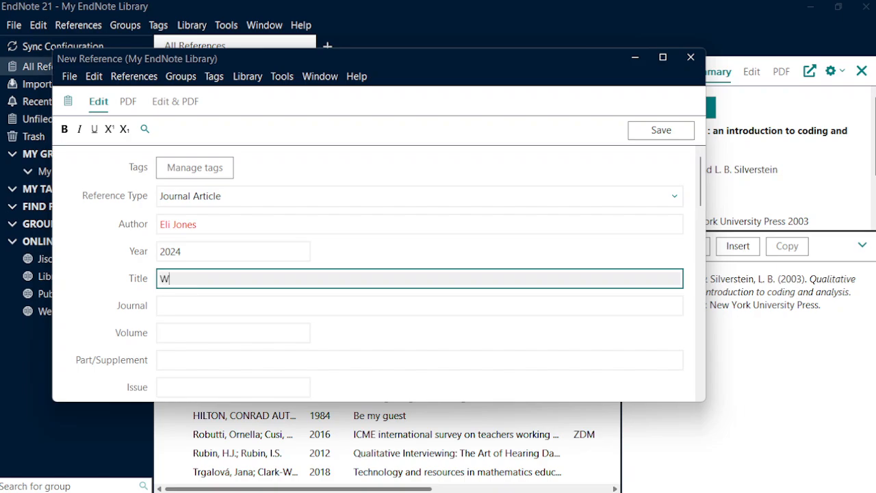
pyautogui.write('ho kno ws Him')
# Review the rest of the form and save the reference as record #17.
pyautogui.scroll(-3, 229, 228)
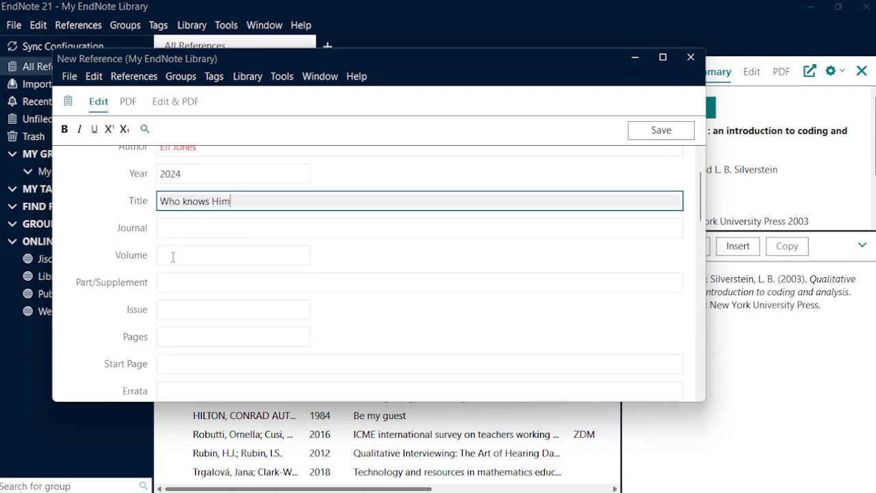
pyautogui.scroll(-1, 221, 295)
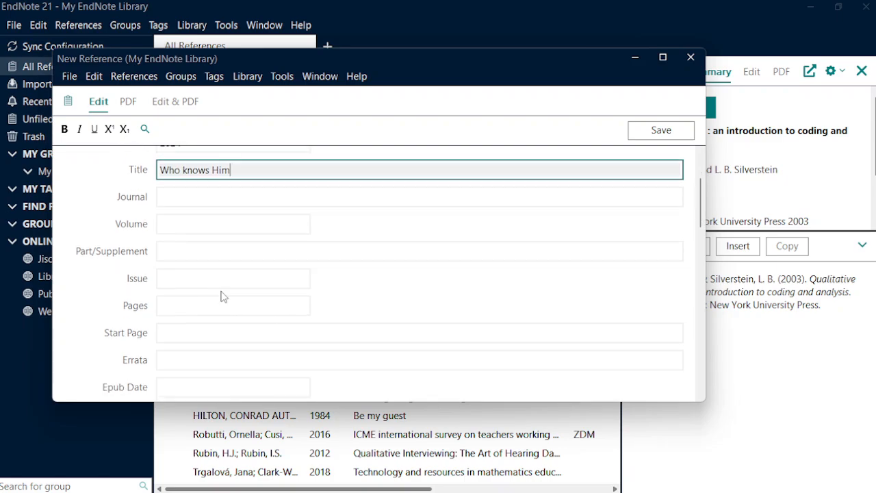
pyautogui.scroll(-18, 222, 318)
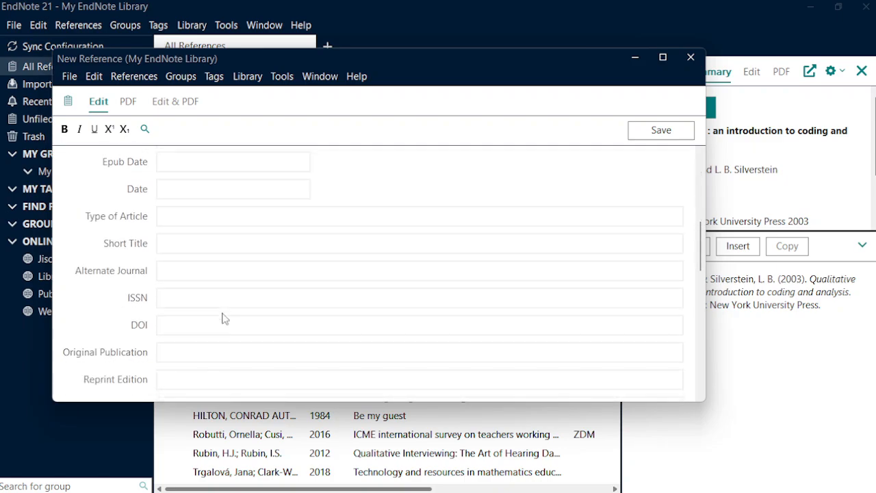
pyautogui.scroll(7, 222, 319)
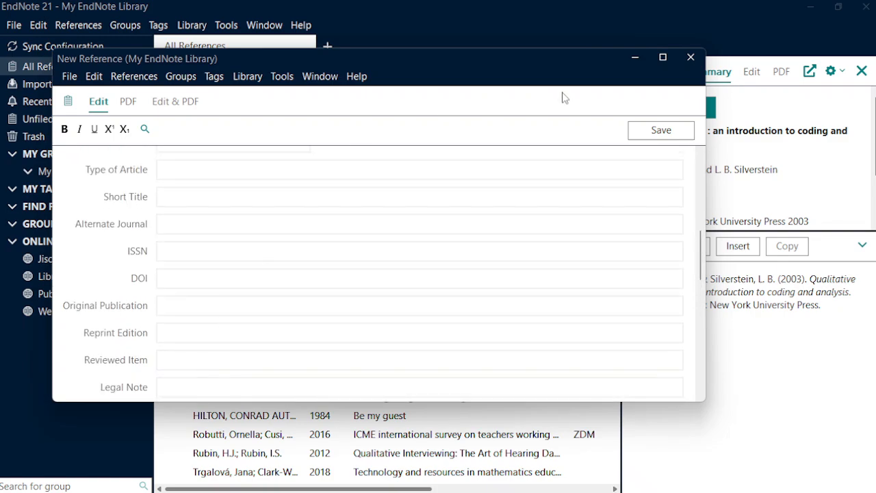
pyautogui.click(664, 131)
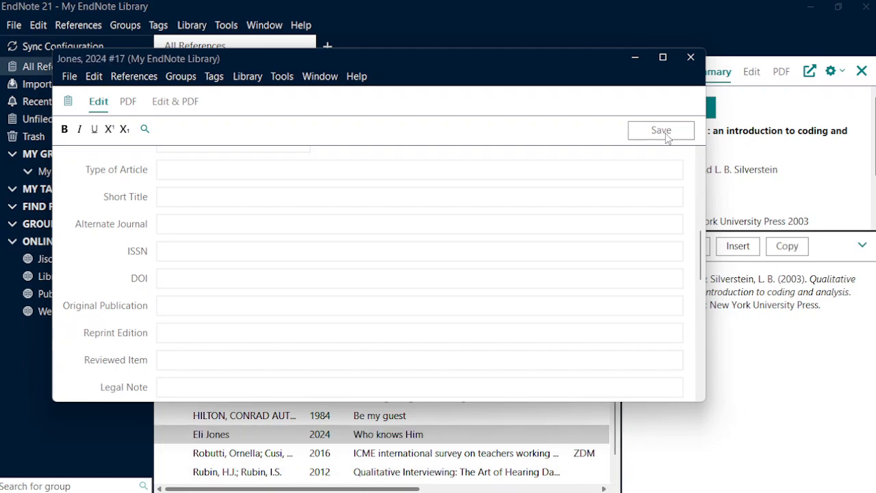
# Close the open reference in EndNote and switch back to the Word document Document6.
pyautogui.click(692, 59)
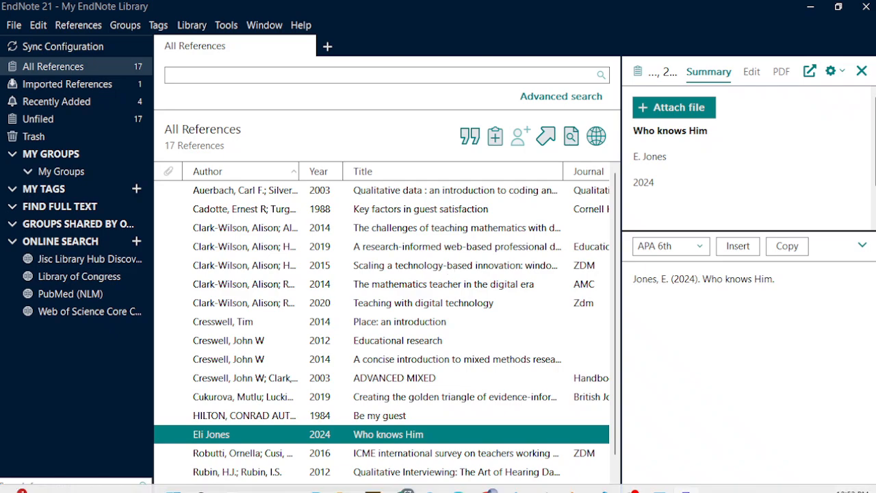
pyautogui.moveTo(547, 478)
pyautogui.moveTo(659, 482)
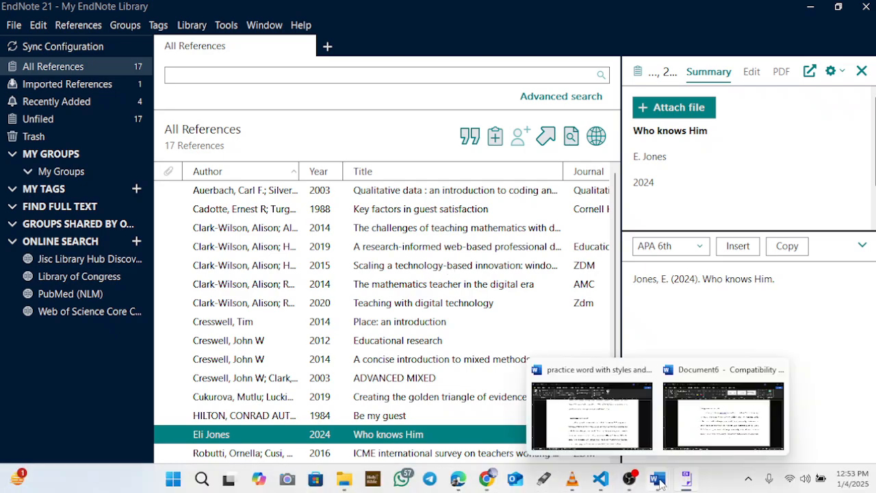
pyautogui.click(722, 427)
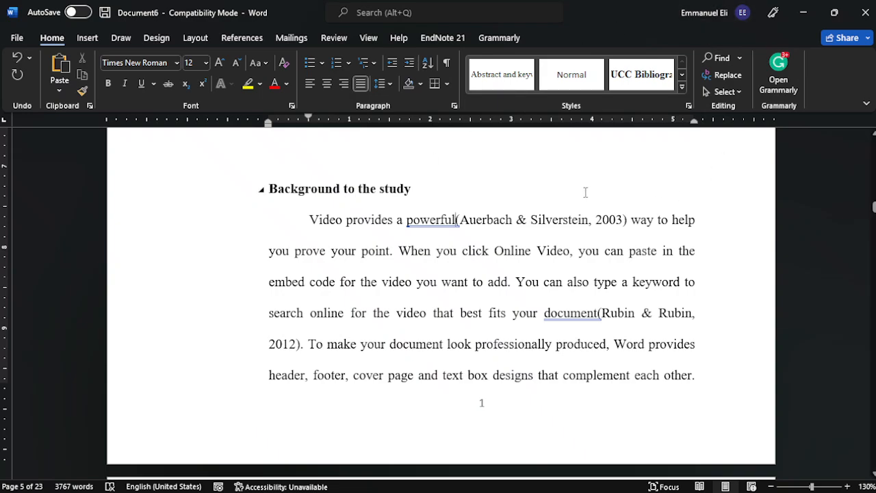
# Scroll Document6 down to the CHAPTER ONE / INTRODUCTION page.
pyautogui.scroll(-3, 586, 199)
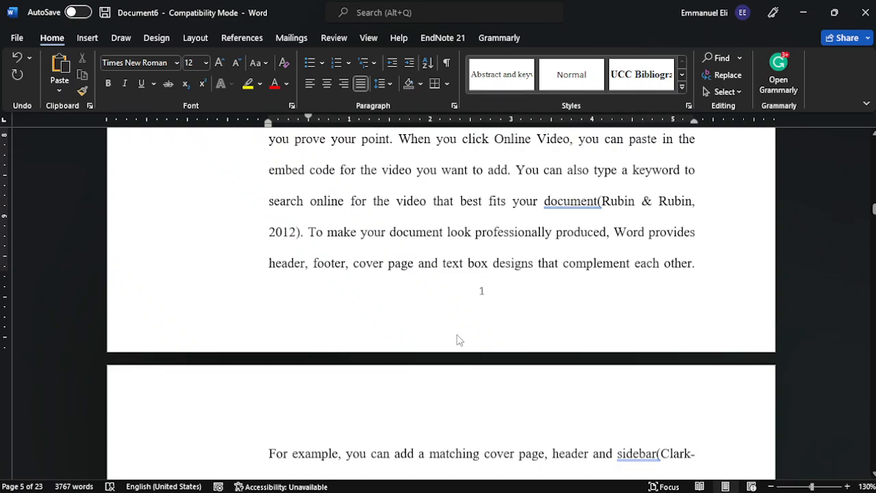
pyautogui.scroll(-5, 563, 312)
pyautogui.scroll(-10, 563, 311)
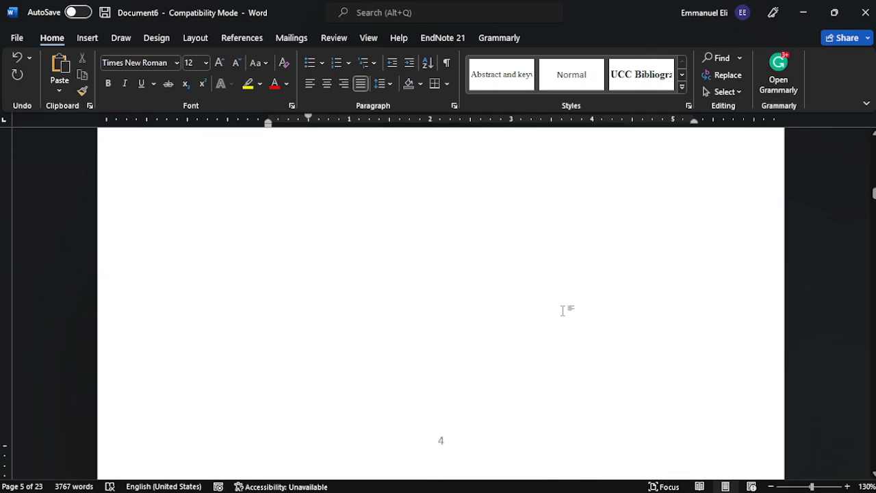
pyautogui.scroll(-4, 565, 310)
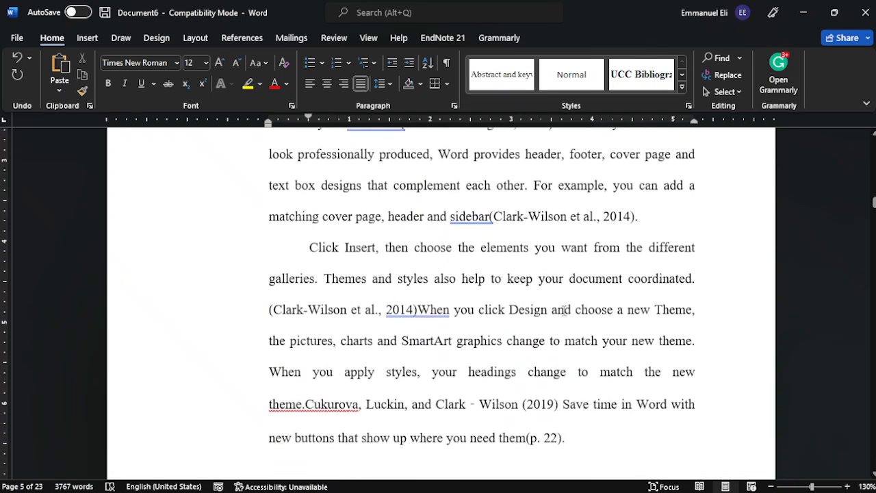
pyautogui.scroll(5, 563, 309)
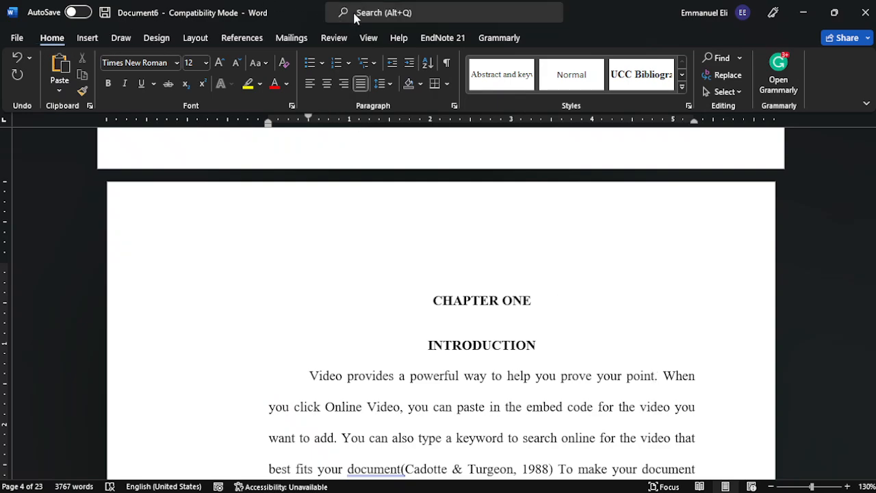
# Insert the 2024 'Who knows Him' reference as a citation after 'prove your point'.
pyautogui.click(439, 39)
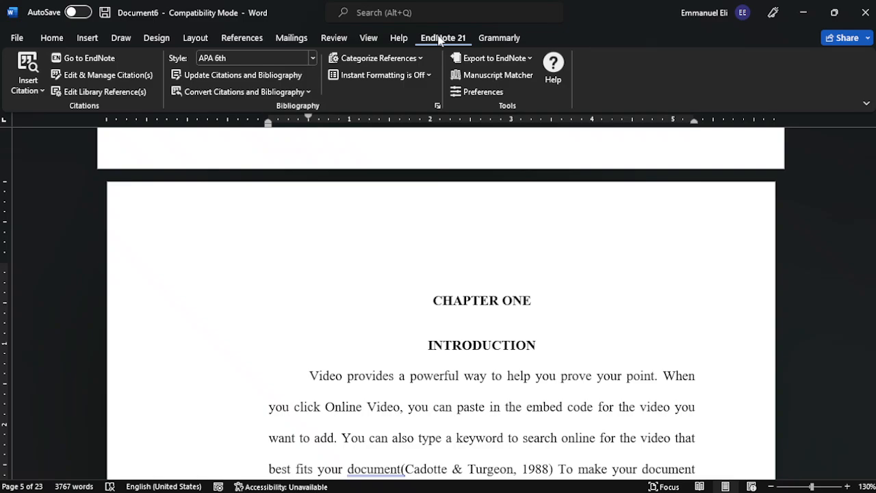
pyautogui.click(76, 59)
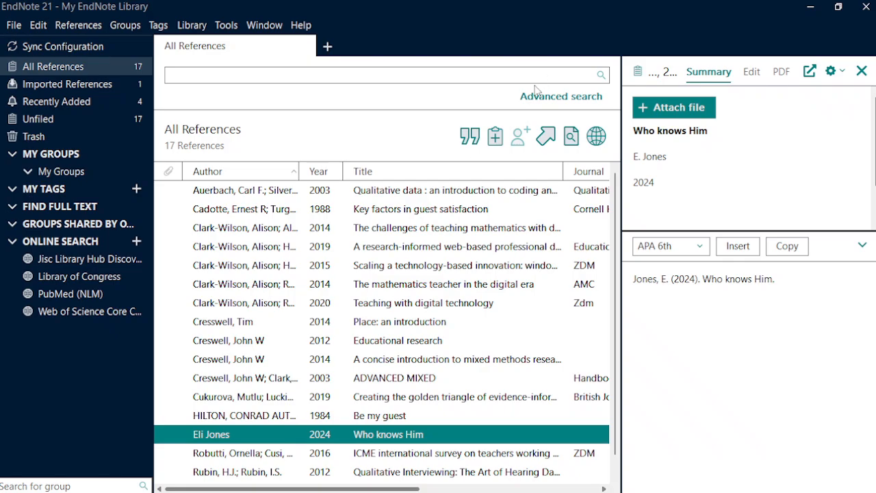
pyautogui.click(471, 136)
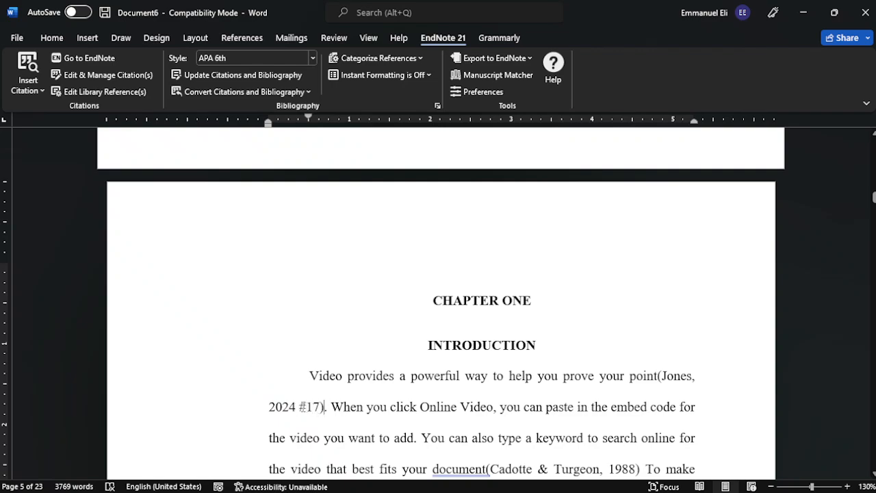
# Format citations in APA 6th with in-text citations linked to the bibliography, ignoring the unmatched 1988 citation.
pyautogui.click(251, 77)
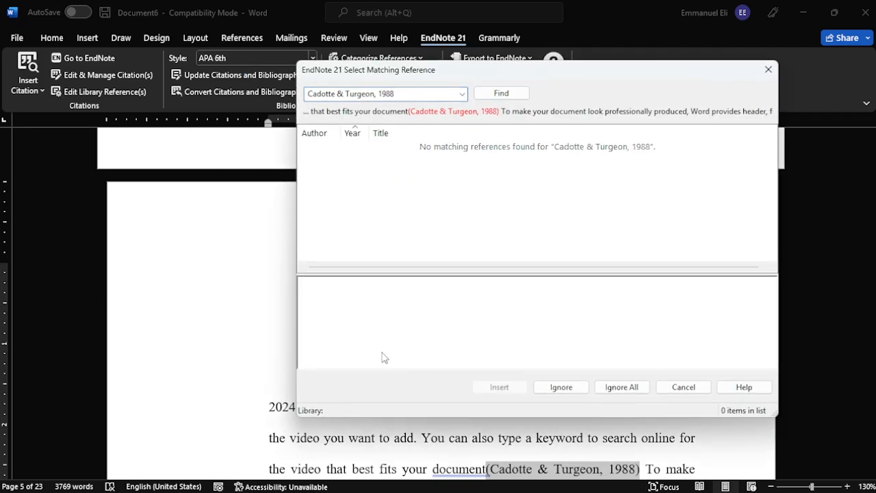
pyautogui.click(622, 387)
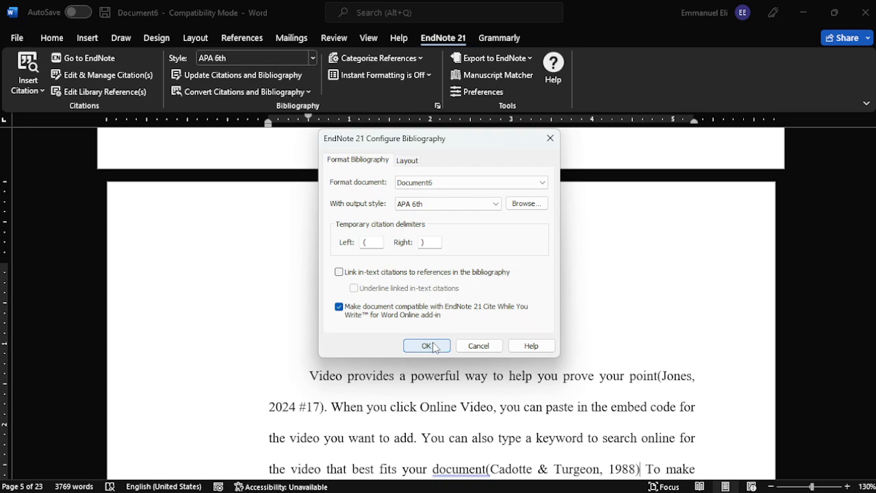
pyautogui.click(339, 272)
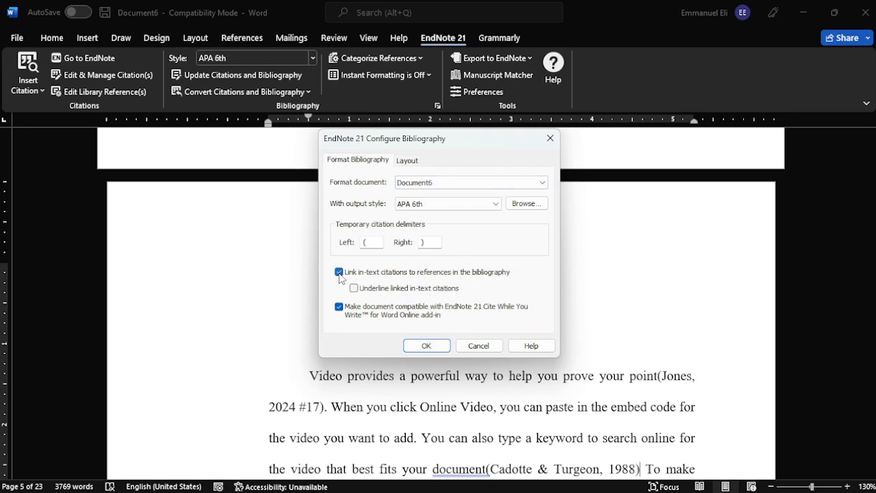
pyautogui.click(432, 347)
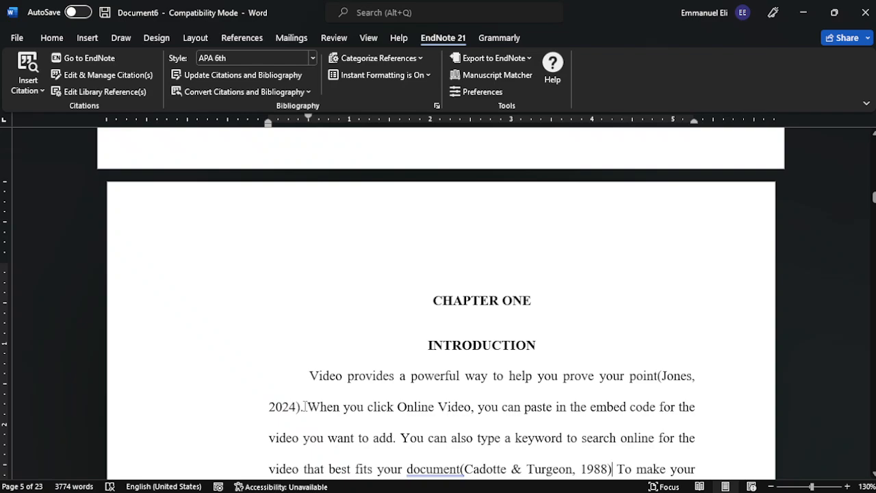
# Set the right temporary citation delimiter to ')' and reformat, again ignoring the 1988 citation.
pyautogui.click(437, 105)
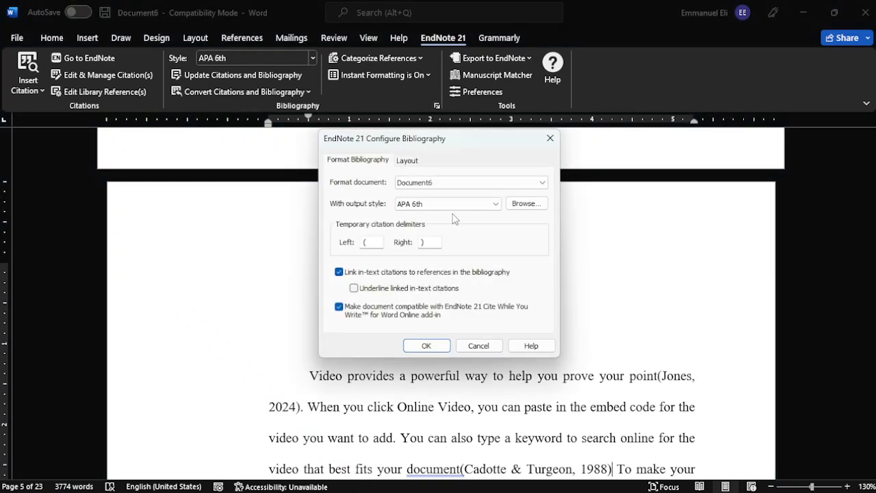
pyautogui.click(426, 242)
pyautogui.write(')')
pyautogui.click(416, 345)
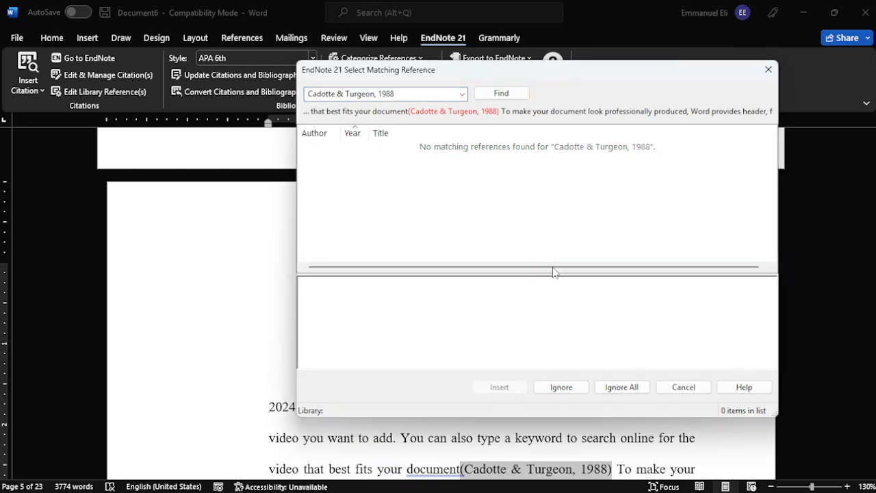
pyautogui.click(621, 388)
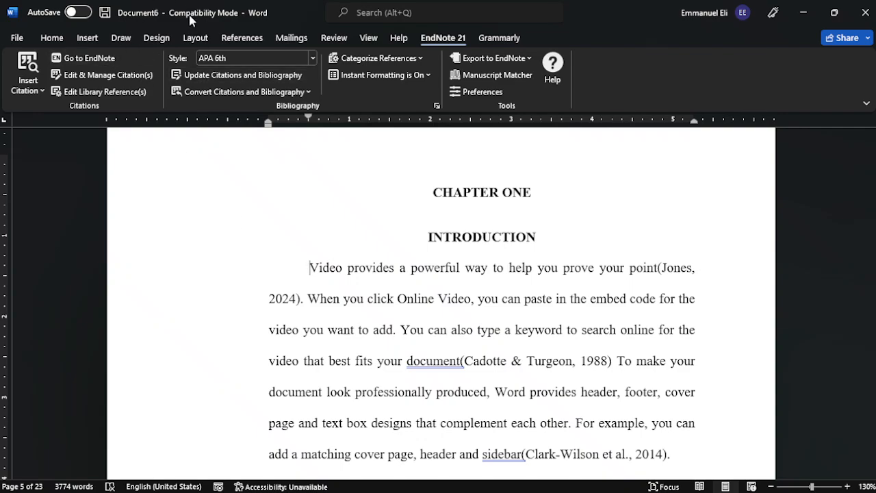
# Cite Clark-Wilson 2014 'The mathematics teacher in the digital era' at the paragraph start, ignoring the 1988 citation.
pyautogui.click(89, 58)
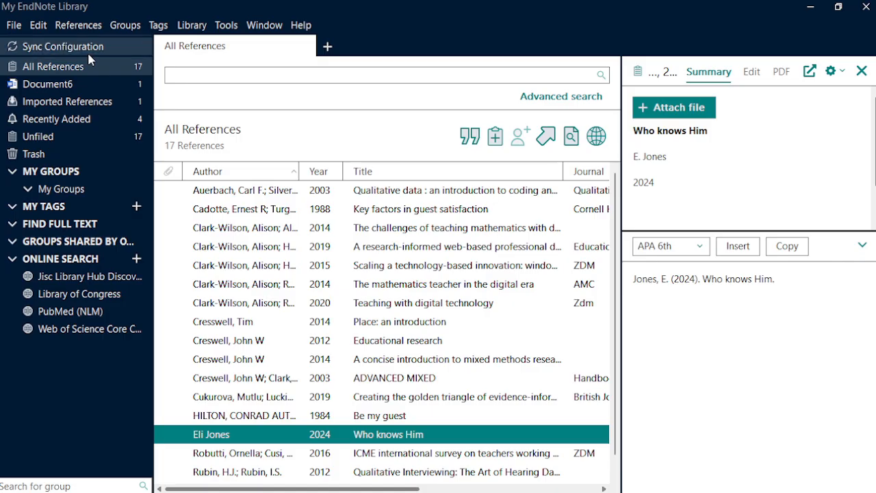
pyautogui.click(246, 286)
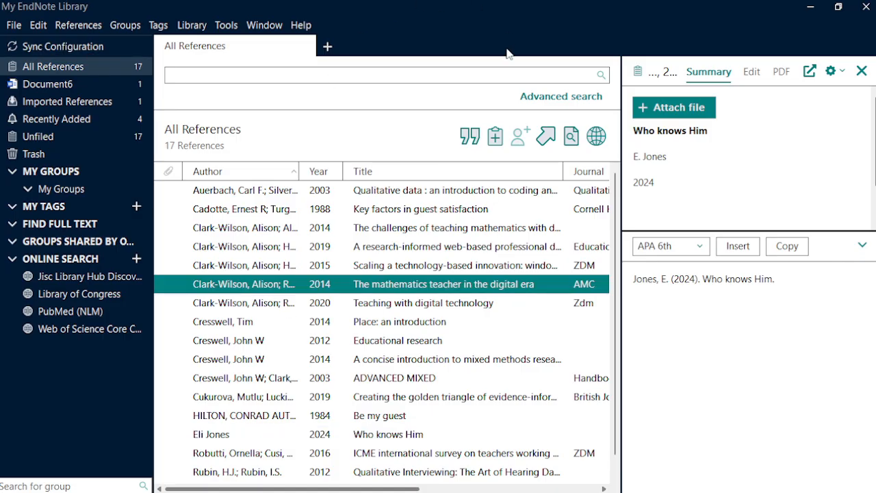
pyautogui.click(465, 136)
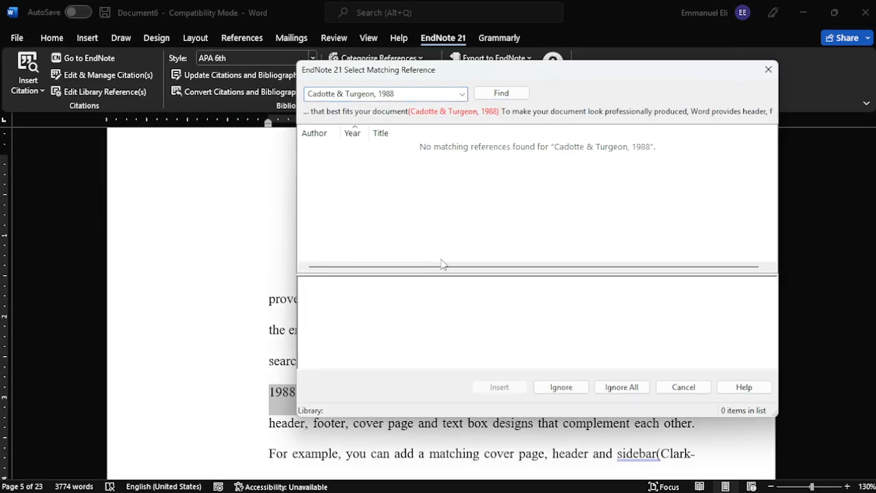
pyautogui.click(622, 388)
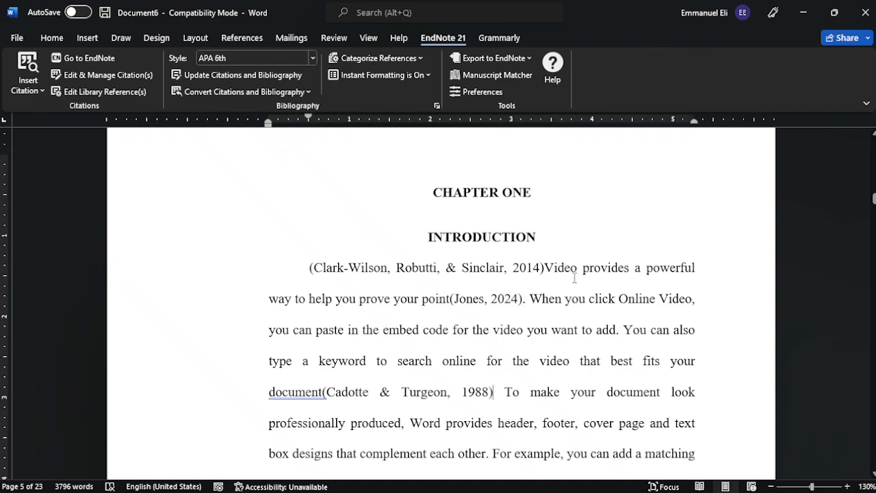
# Display the Clark-Wilson citation as Author (Year), ignoring the unmatched Cadotte & Turgeon citation.
pyautogui.click(406, 267)
pyautogui.rightClick(408, 270)
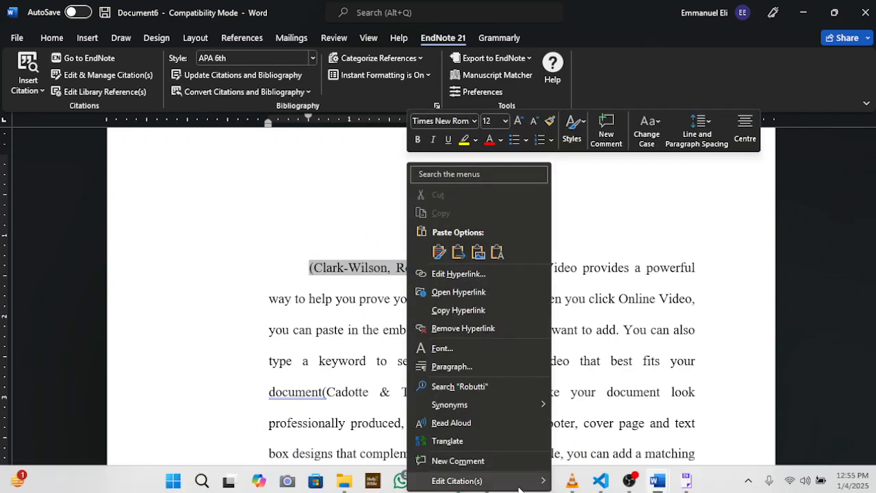
pyautogui.moveTo(515, 484)
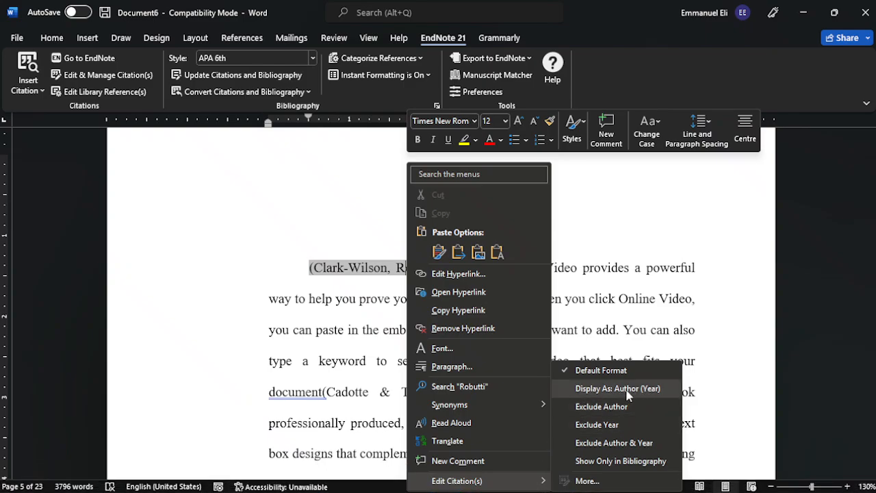
pyautogui.click(649, 390)
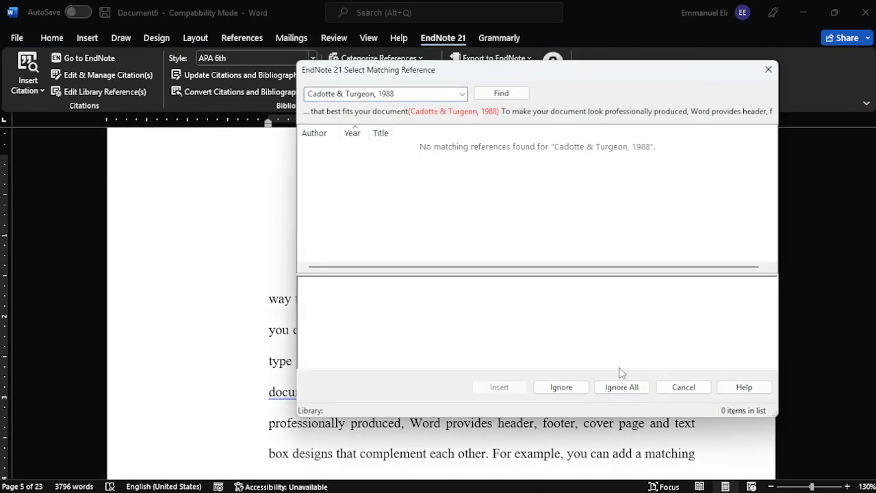
pyautogui.click(621, 388)
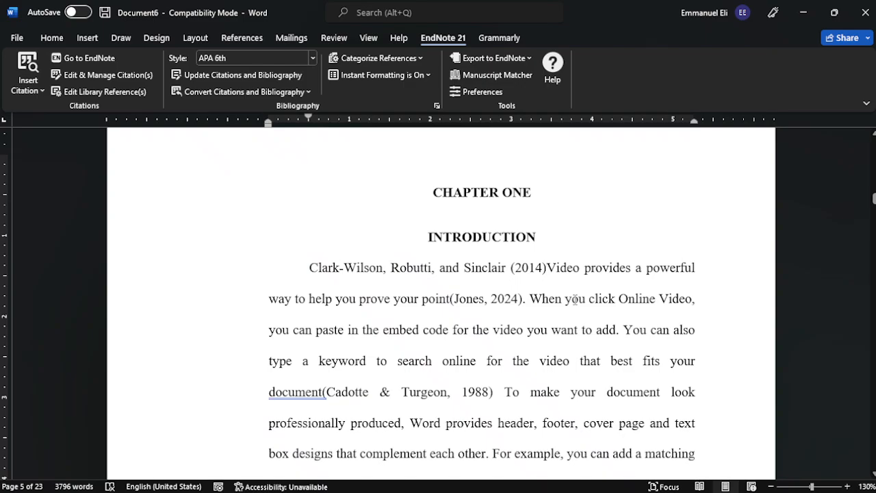
pyautogui.scroll(-5, 575, 299)
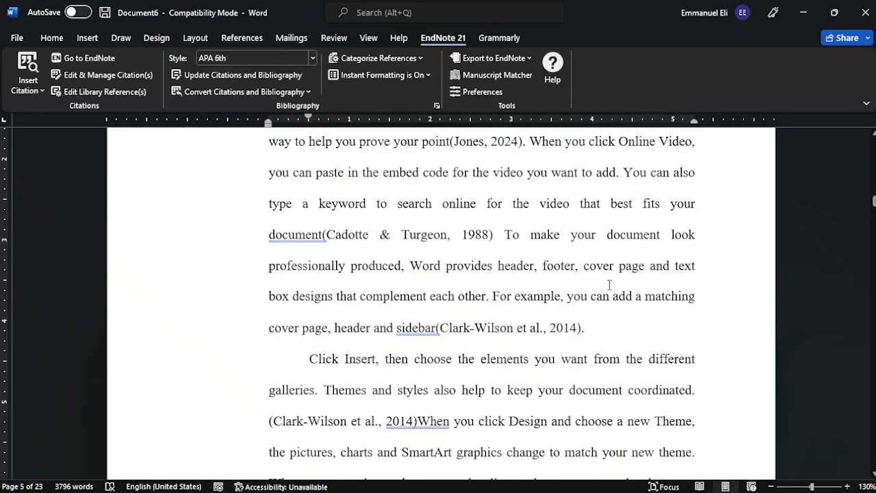
pyautogui.scroll(-2, 609, 285)
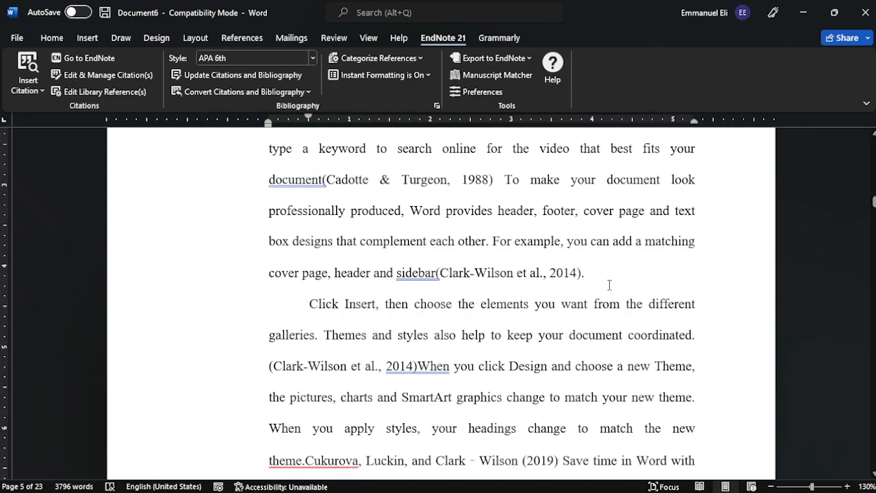
pyautogui.scroll(5, 609, 284)
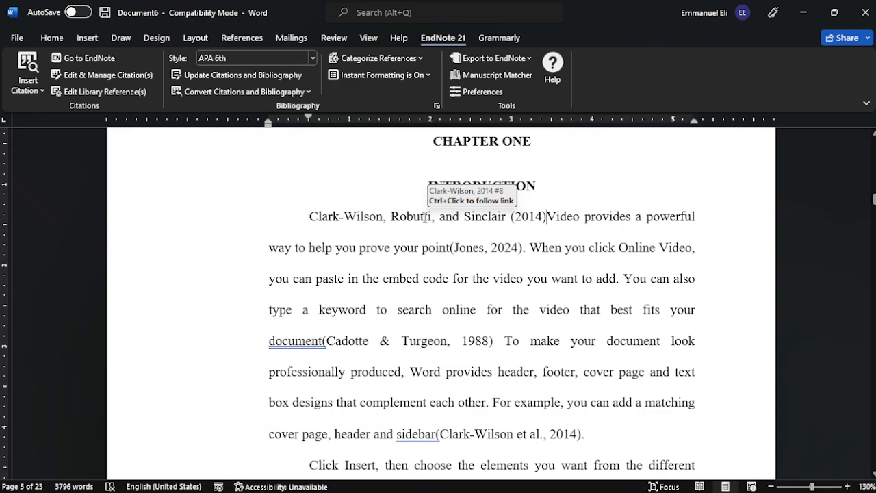
# Add page 554 to the Jones 2024 citation, ignoring the unmatched Cadotte & Turgeon reference.
pyautogui.click(489, 247)
pyautogui.rightClick(489, 248)
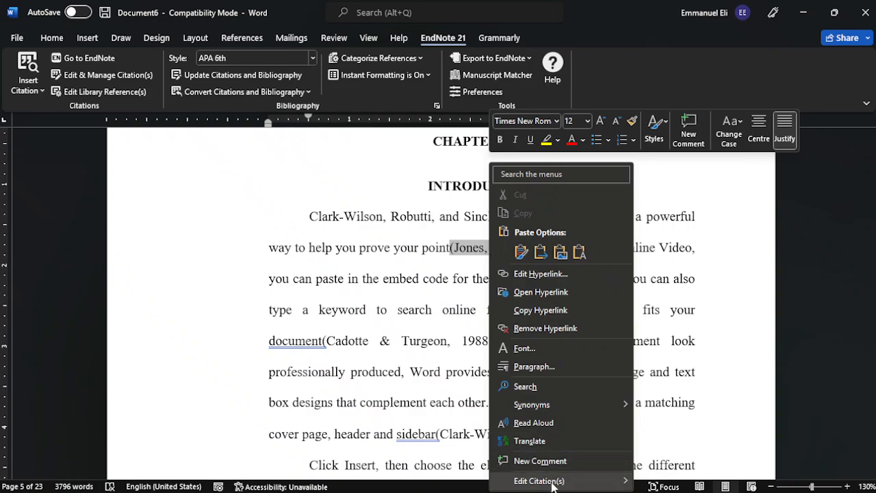
pyautogui.moveTo(547, 486)
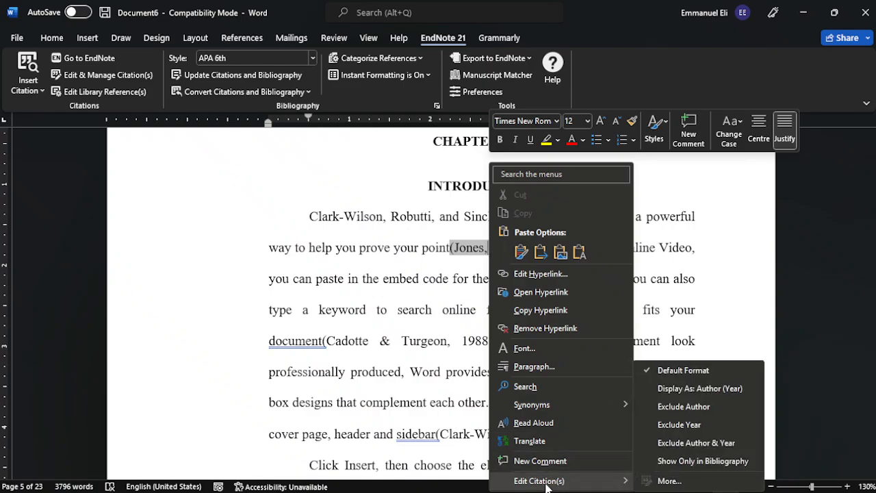
pyautogui.click(664, 482)
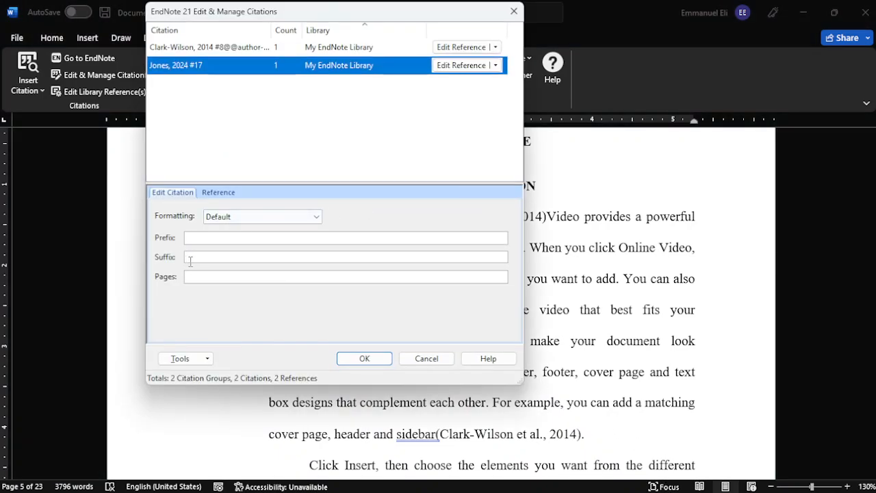
pyautogui.click(198, 275)
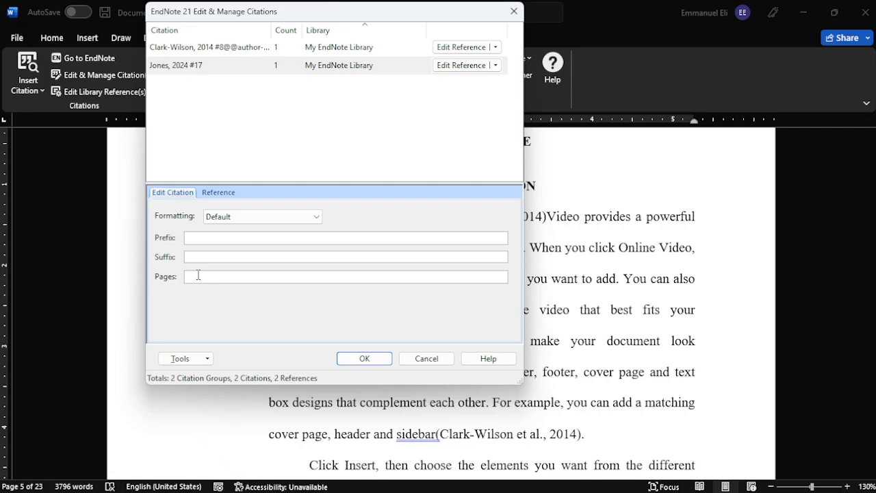
pyautogui.write('554')
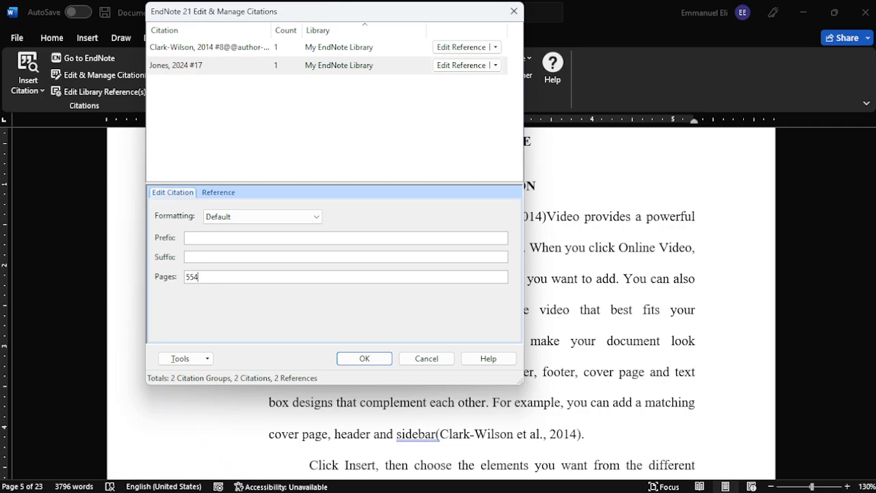
pyautogui.click(364, 358)
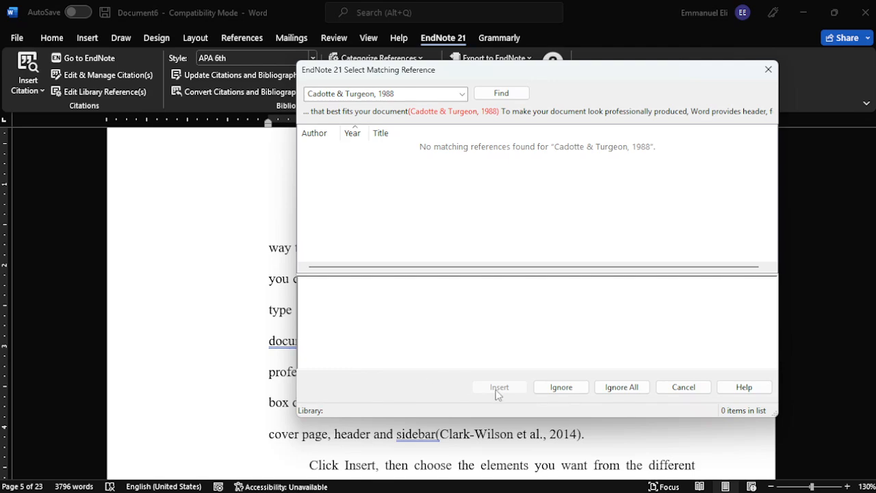
pyautogui.click(625, 387)
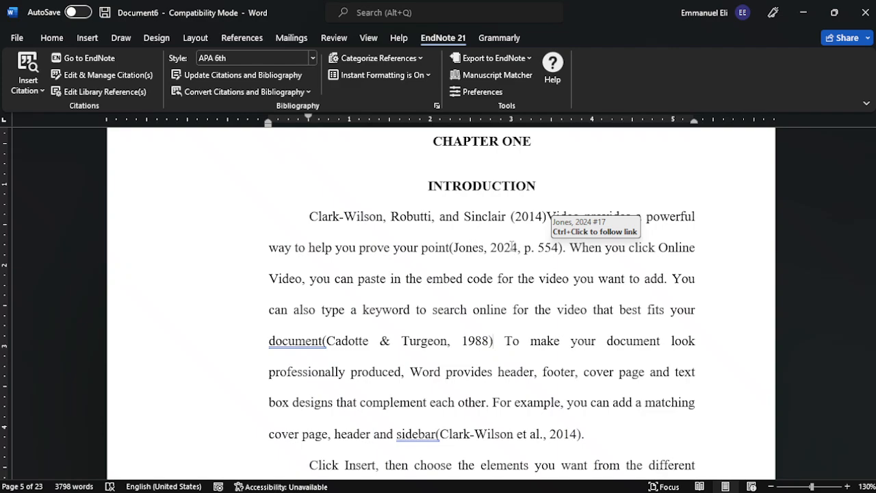
# Exclude author and year from the Jones citation so it reads (p. 554).
pyautogui.click(490, 247)
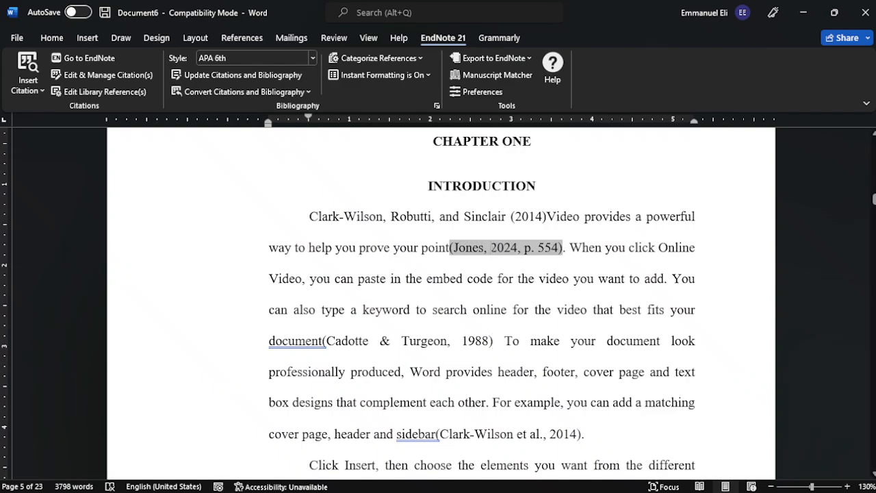
pyautogui.rightClick(491, 248)
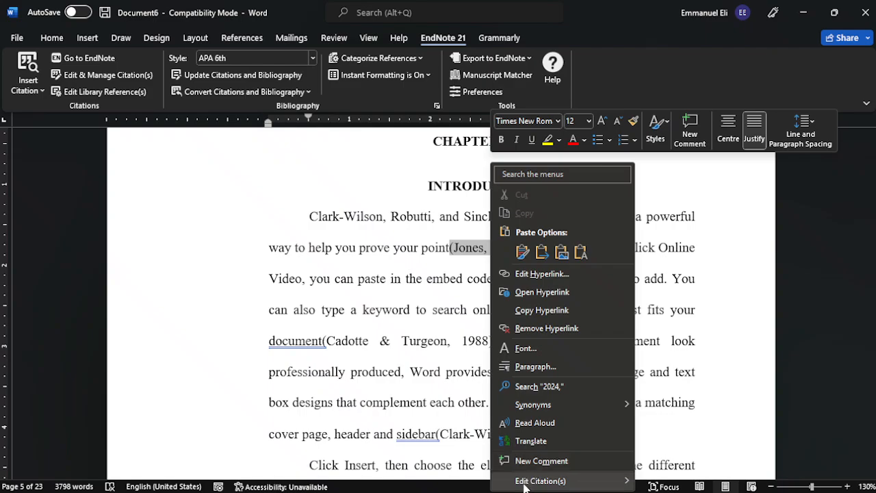
pyautogui.moveTo(533, 481)
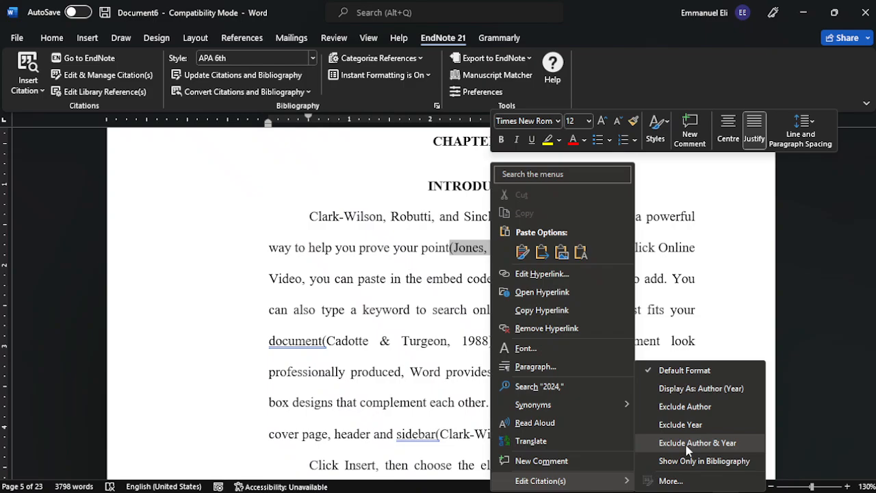
pyautogui.click(709, 445)
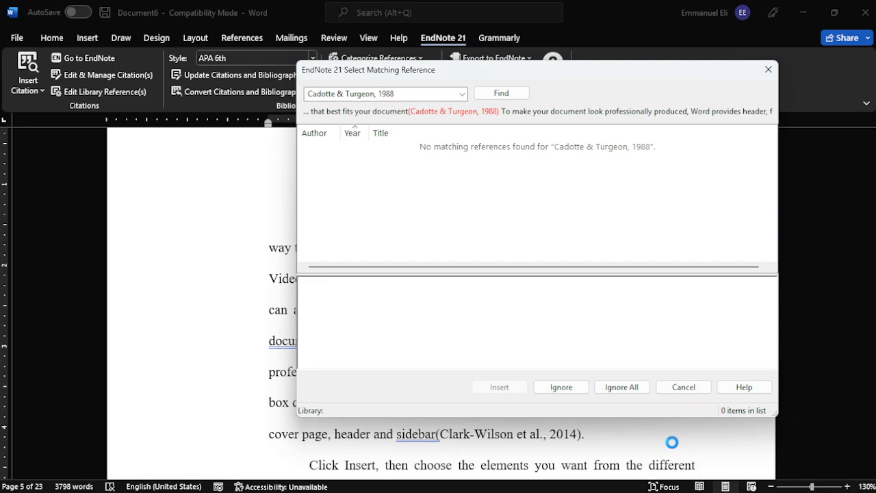
pyautogui.click(622, 388)
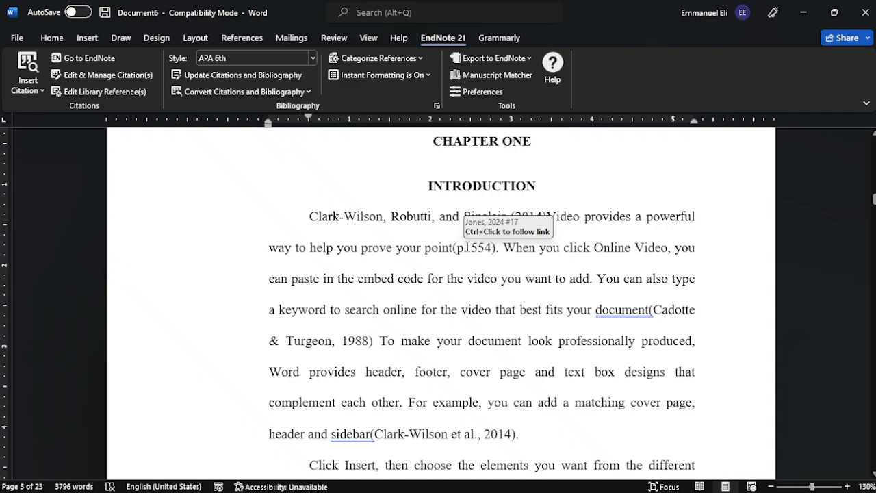
# Switch from Word to the EndNote library window listing all 17 references.
pyautogui.moveTo(742, 473)
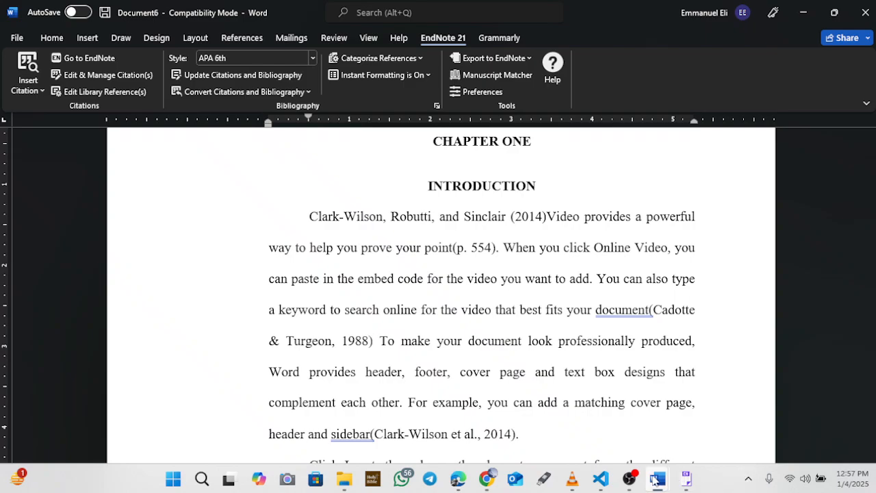
pyautogui.click(688, 479)
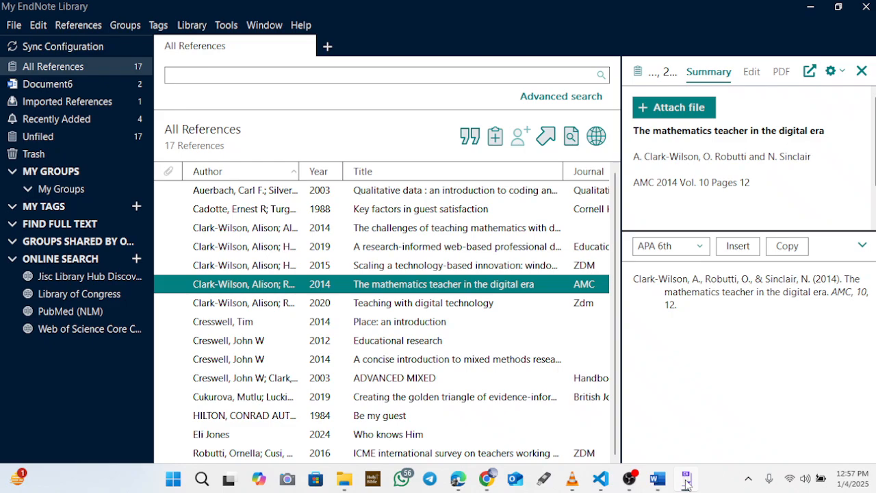
pyautogui.moveTo(639, 490)
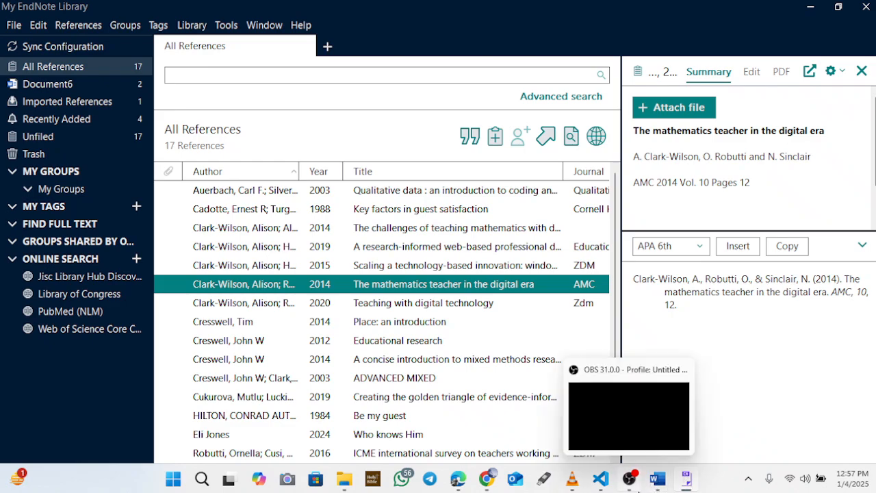
pyautogui.click(633, 483)
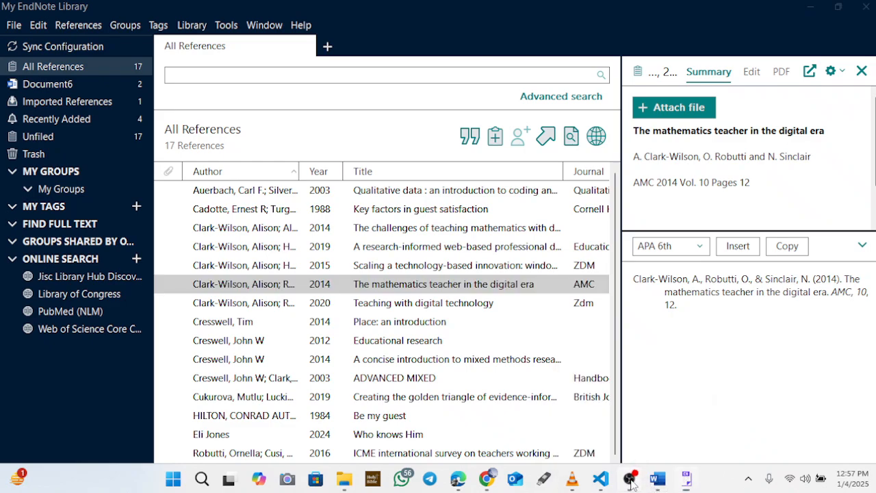